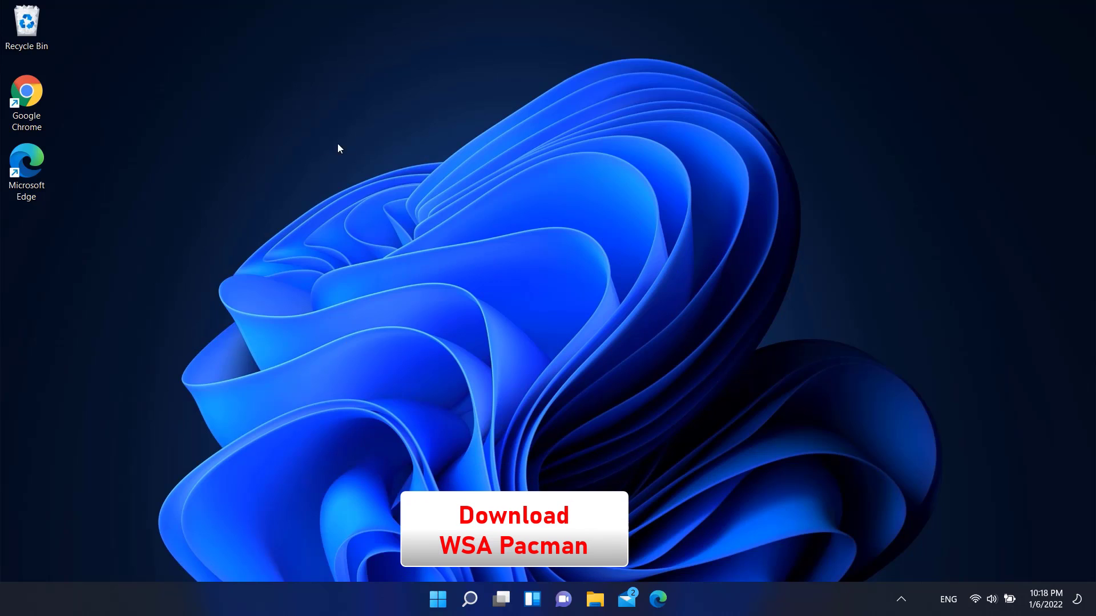
{"action": "double_click", "coordinate": [35, 91]}
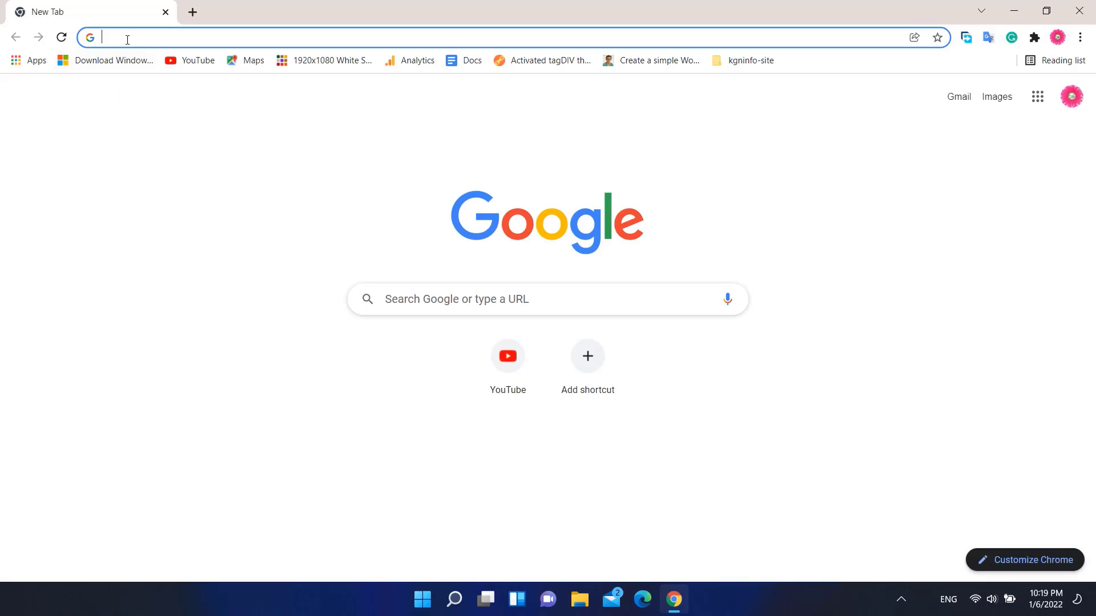
{"action": "type", "text": "https://github.com/alesimula/wsa_pacman/releases"}
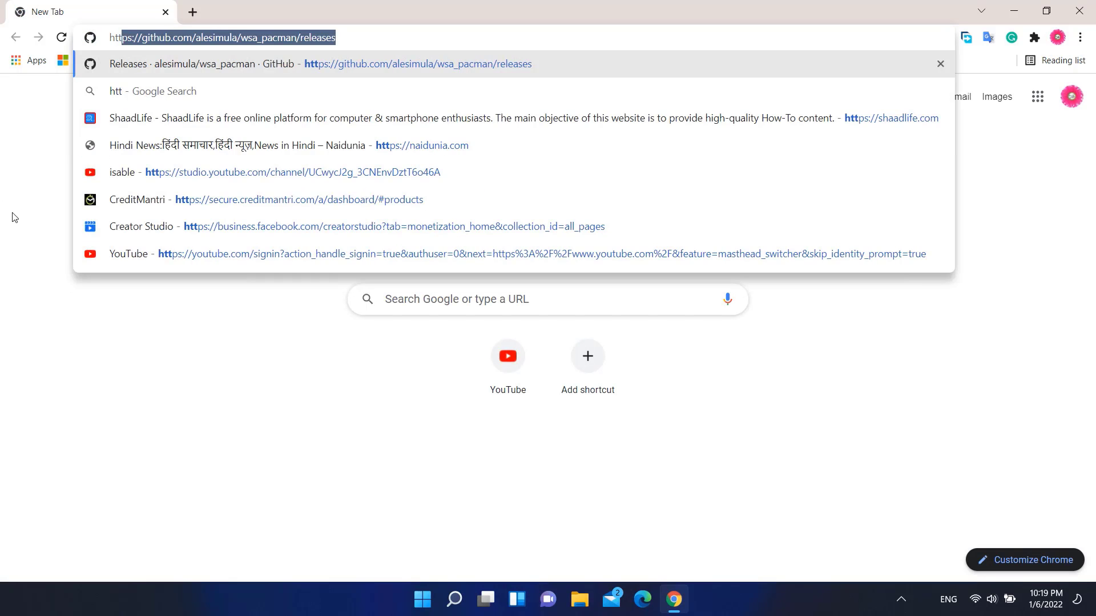
{"action": "key", "text": "Right"}
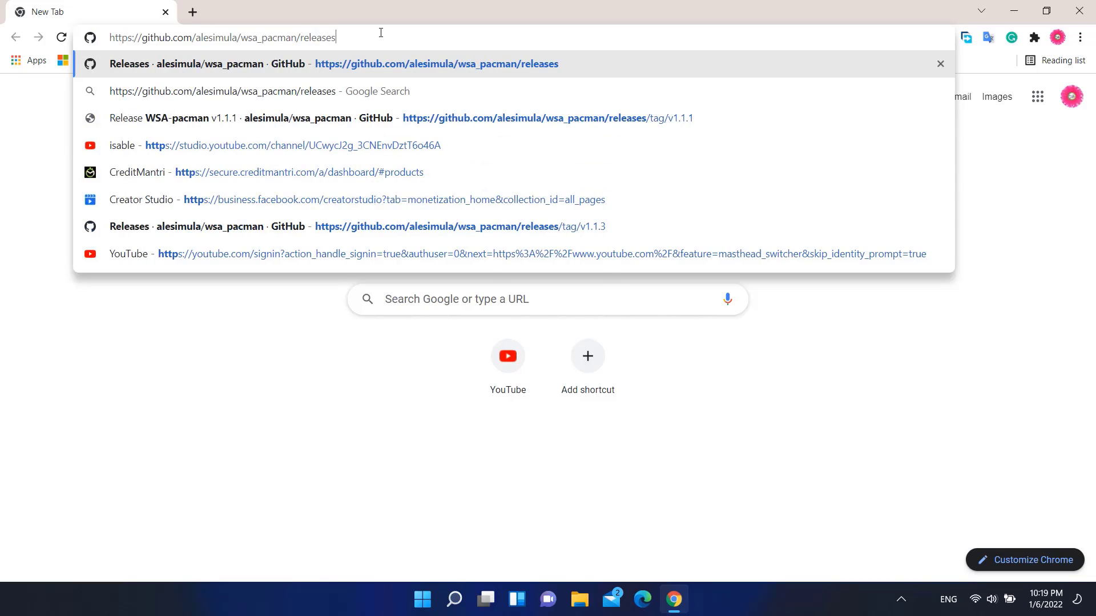
{"action": "left_click", "coordinate": [64, 116]}
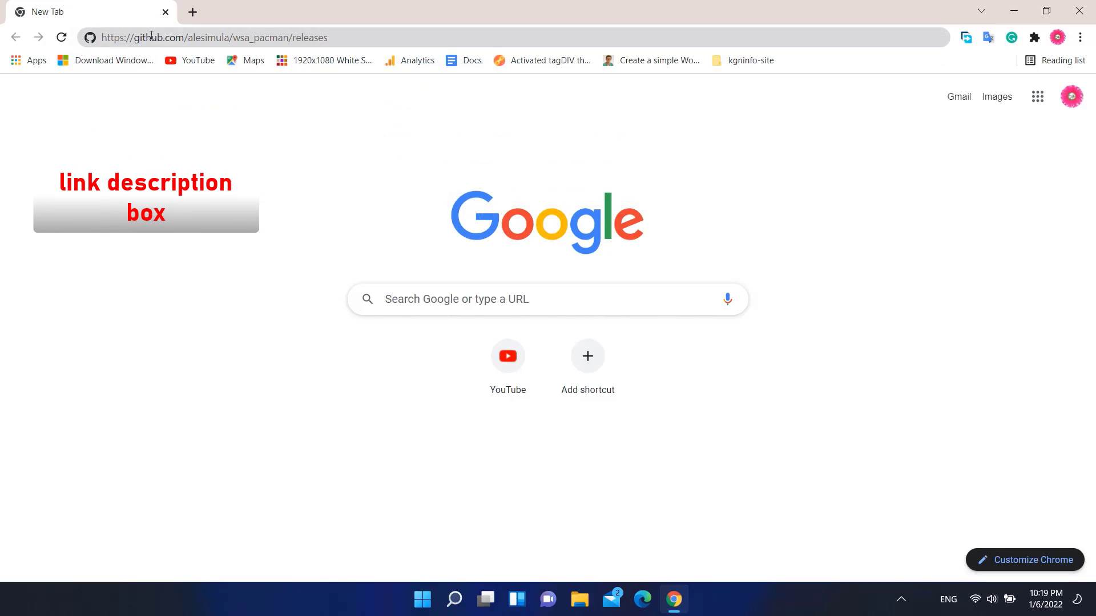
{"action": "left_click", "coordinate": [337, 37]}
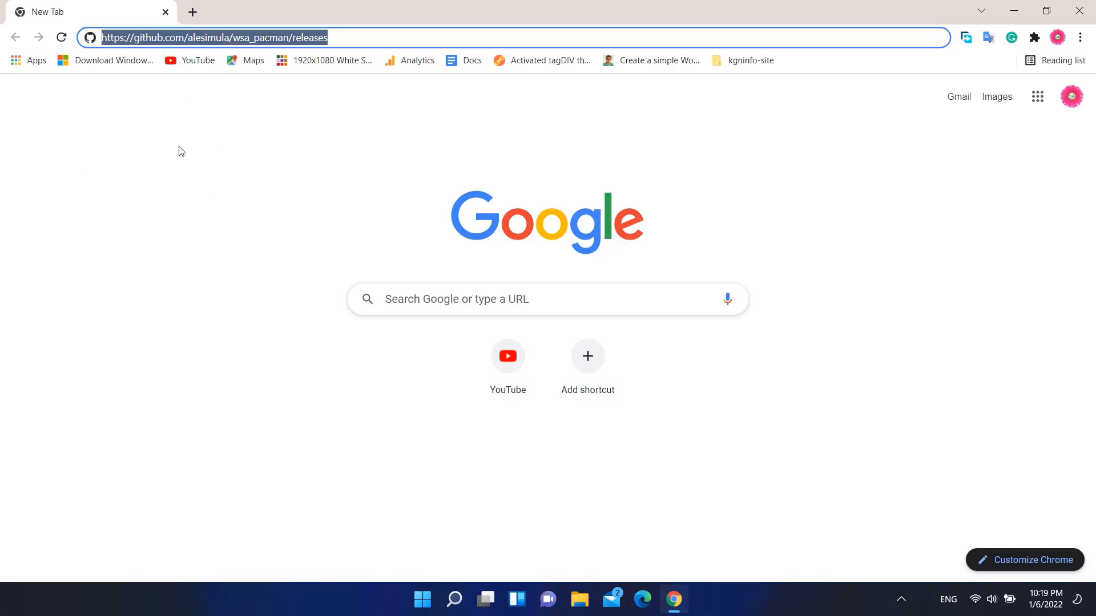
{"action": "left_click", "coordinate": [354, 33]}
{"action": "key", "text": "Return"}
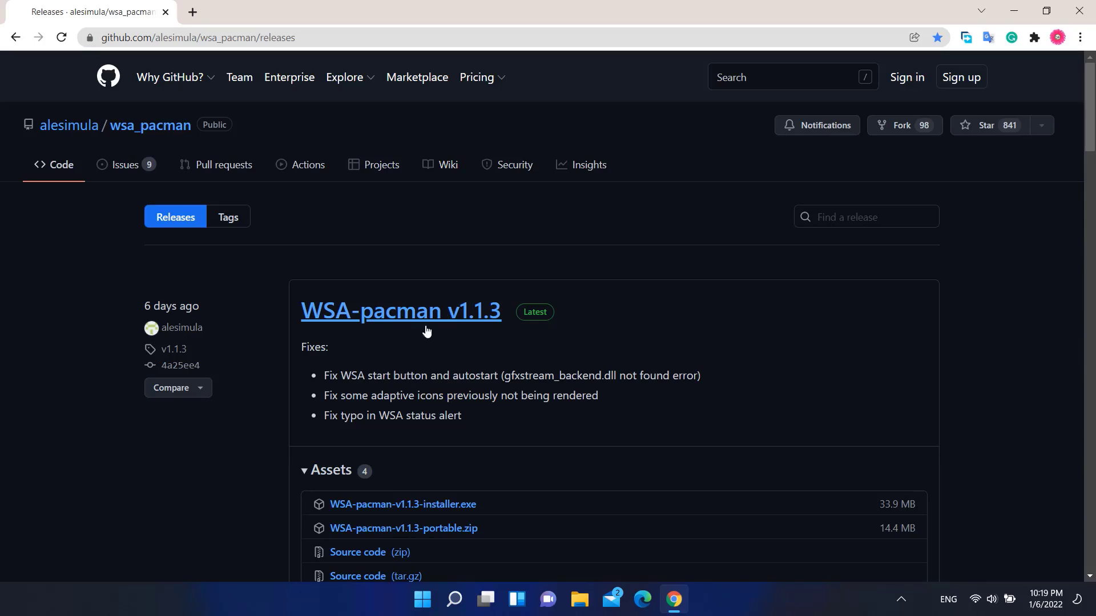
Download WSA-pacman-v1.1.3-installer.exe from the v1.1.3 release and show it in its folder with the browser closed.
{"action": "scroll", "coordinate": [649, 325], "scroll_direction": "down", "scroll_amount": 3}
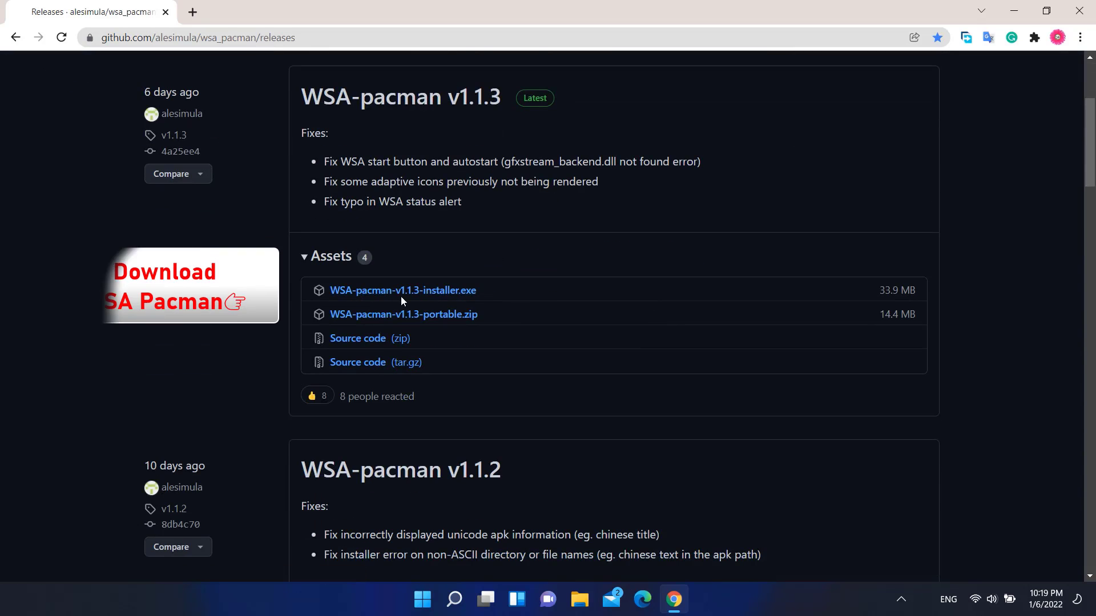
{"action": "left_click", "coordinate": [358, 292]}
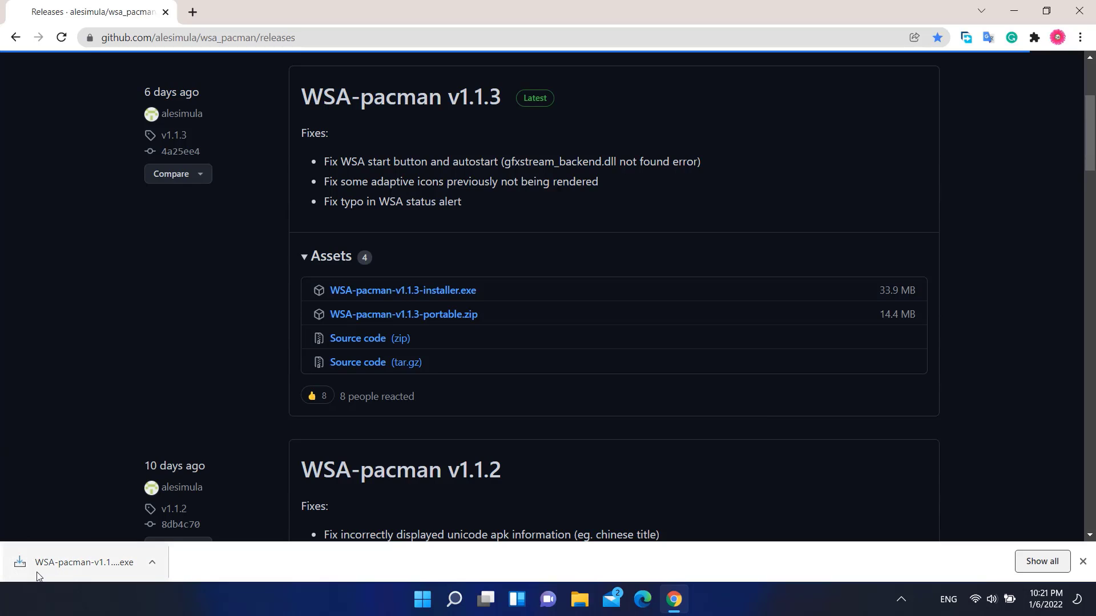
{"action": "left_click", "coordinate": [152, 563]}
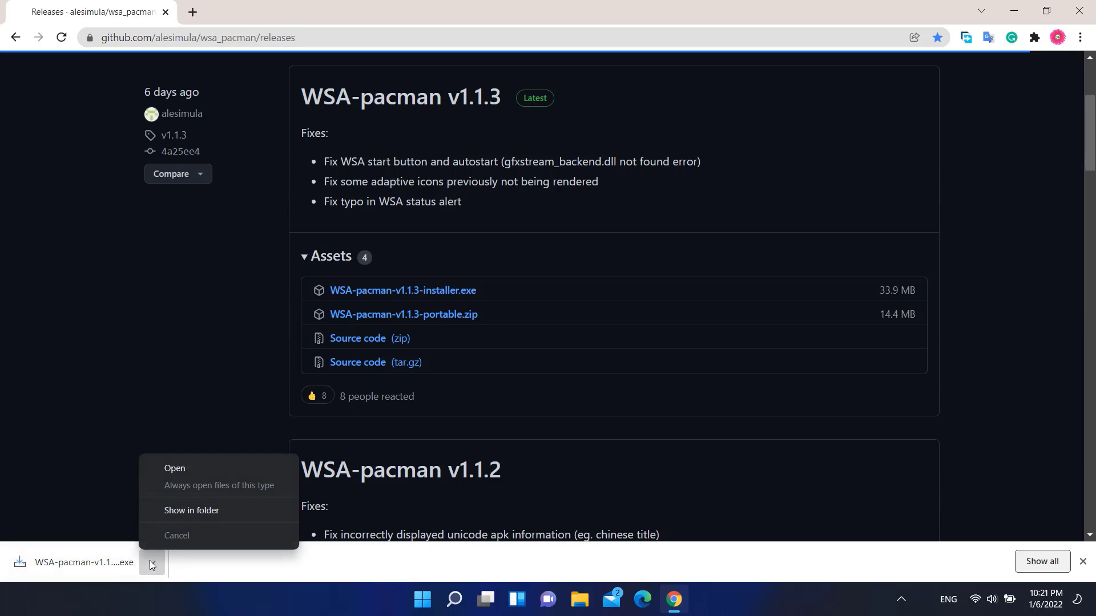
{"action": "left_click", "coordinate": [197, 511]}
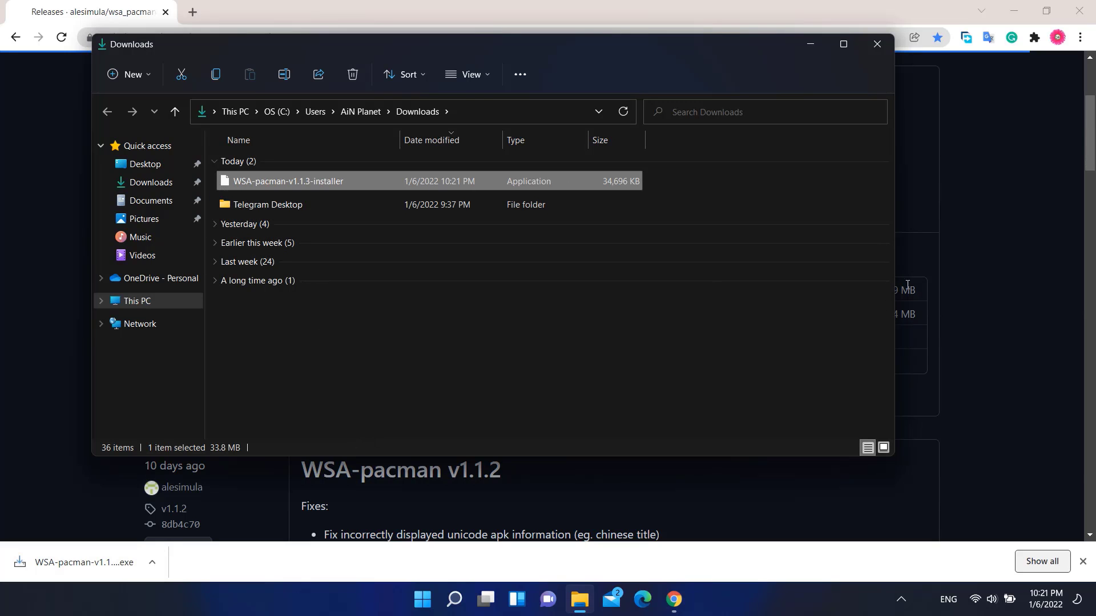
{"action": "left_click", "coordinate": [1080, 12]}
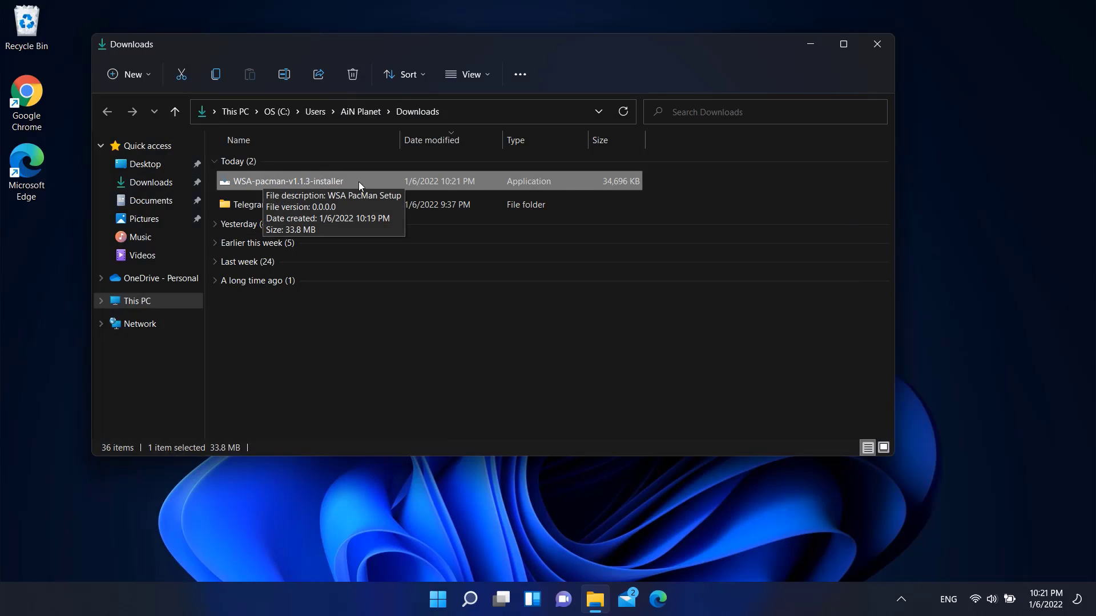
Open the Music folder in a new window and arrange it side by side with the Downloads window, narrowing both so they do not overlap.
{"action": "left_click_drag", "start_coordinate": [617, 34], "coordinate": [798, 60]}
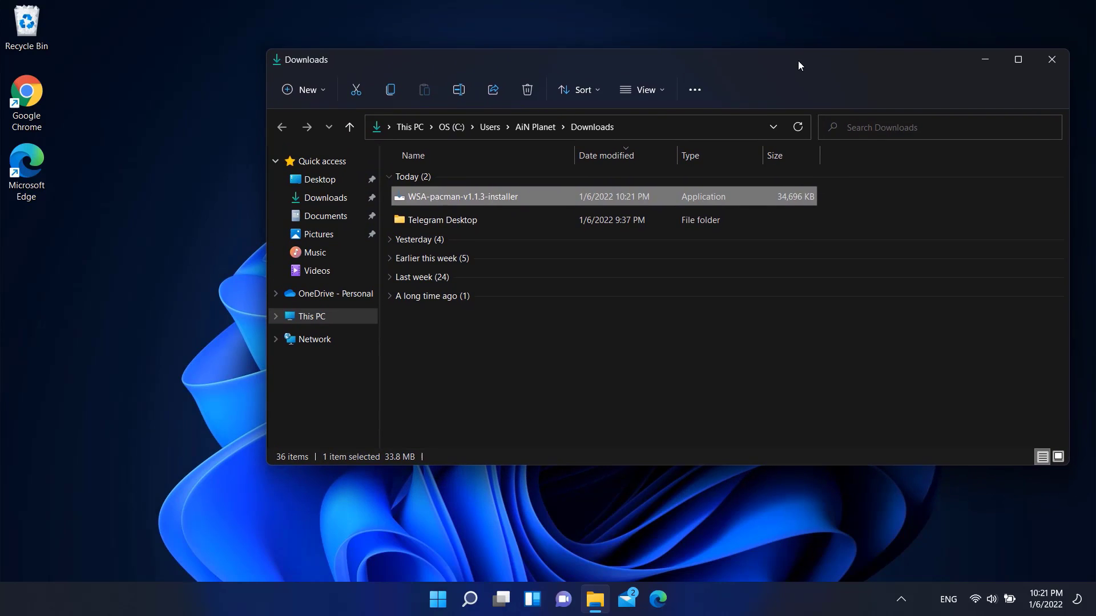
{"action": "right_click", "coordinate": [312, 253]}
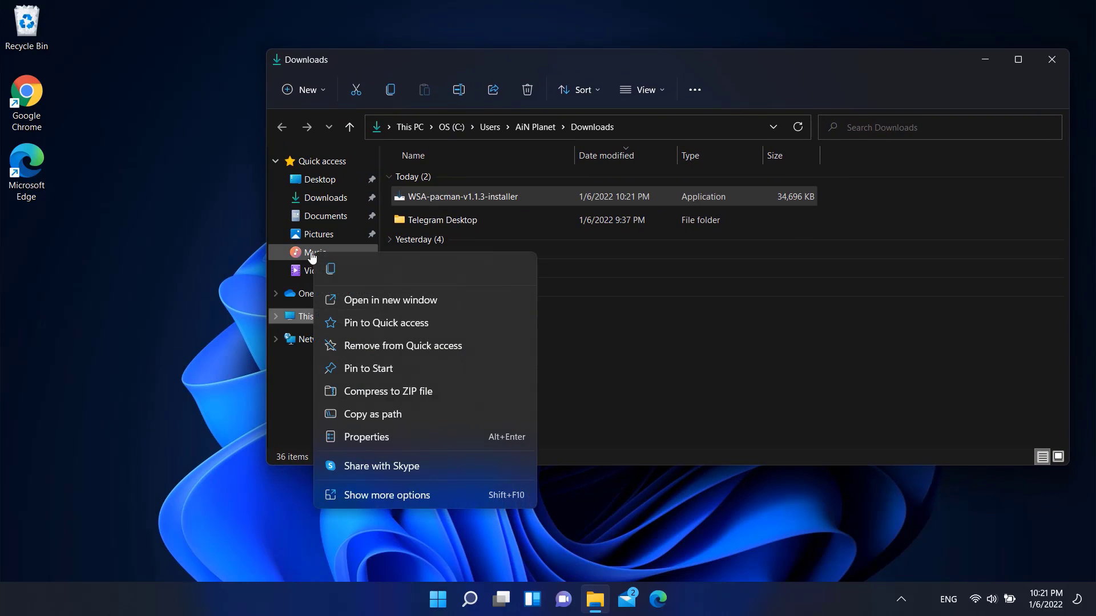
{"action": "left_click", "coordinate": [364, 300]}
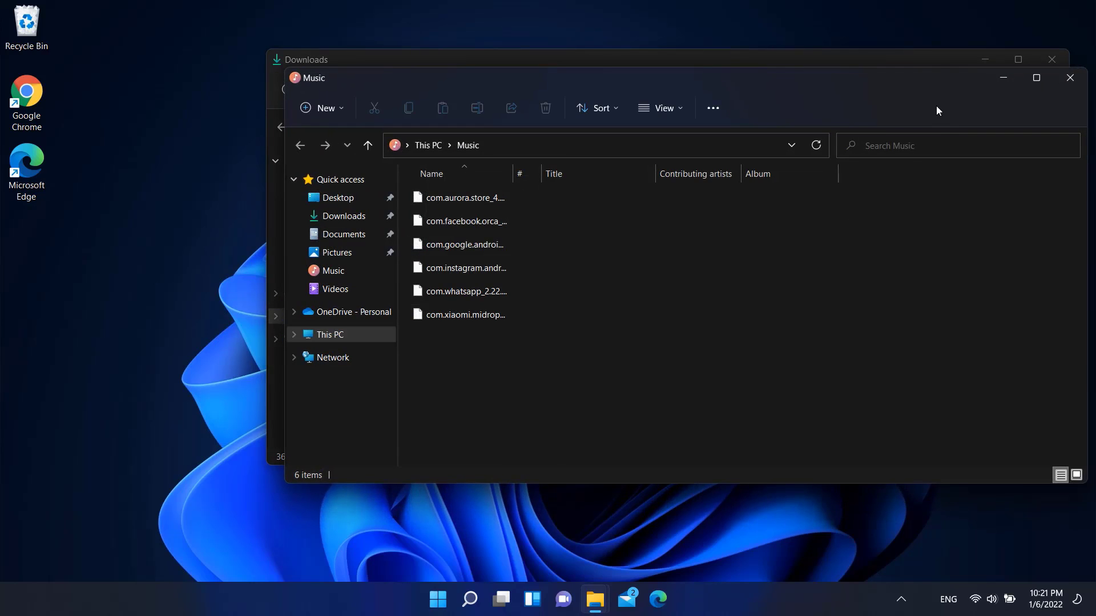
{"action": "left_click_drag", "start_coordinate": [869, 89], "coordinate": [592, 36]}
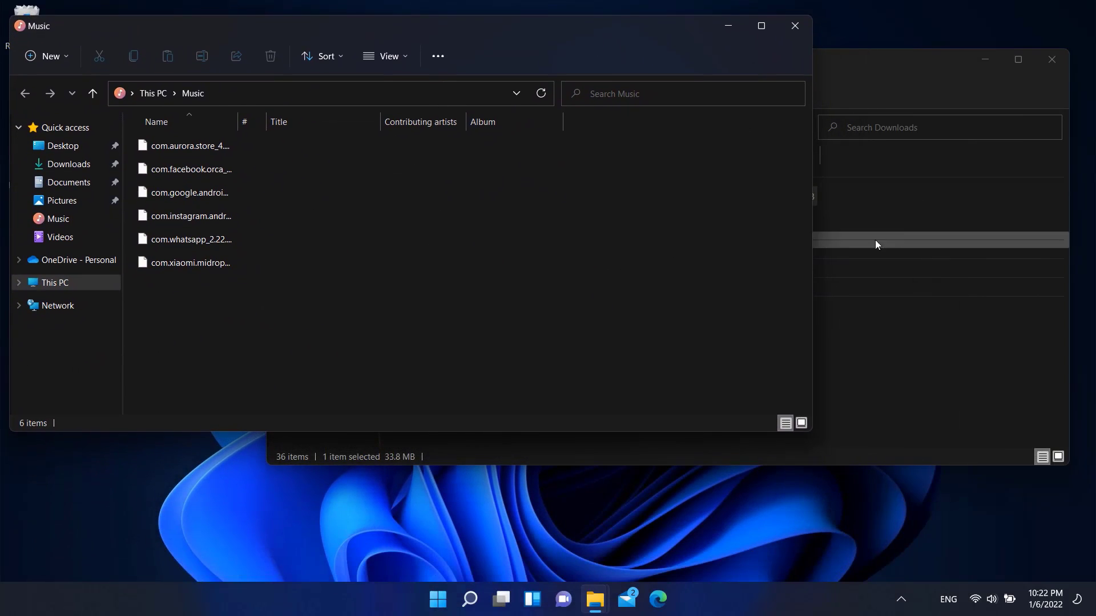
{"action": "left_click_drag", "start_coordinate": [814, 242], "coordinate": [308, 250]}
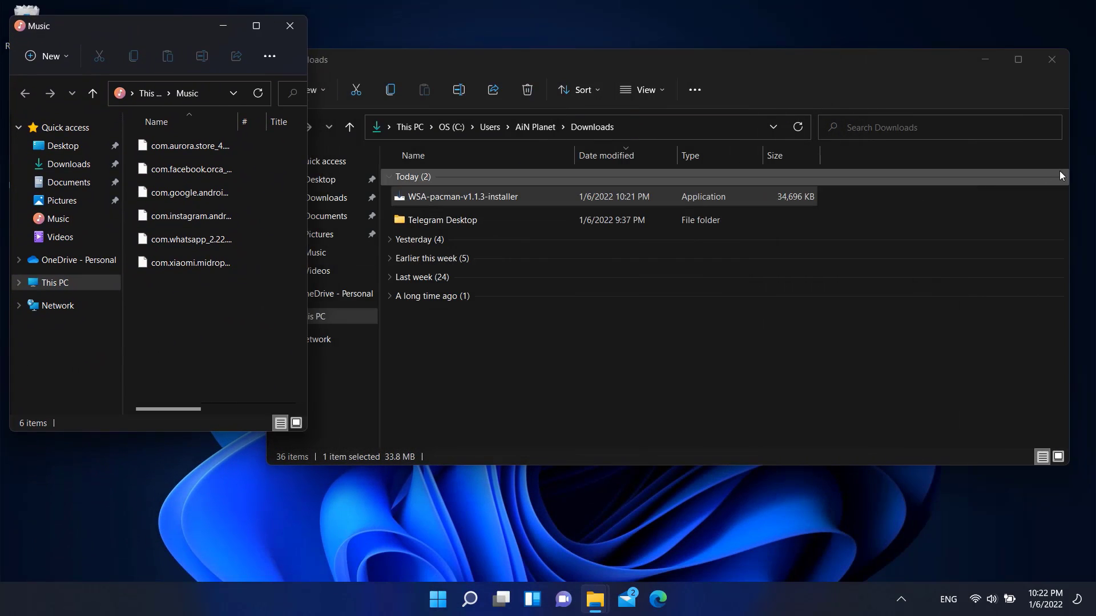
{"action": "left_click_drag", "start_coordinate": [1067, 197], "coordinate": [775, 222]}
{"action": "left_click_drag", "start_coordinate": [580, 57], "coordinate": [863, 21]}
{"action": "left_click_drag", "start_coordinate": [143, 23], "coordinate": [188, 13]}
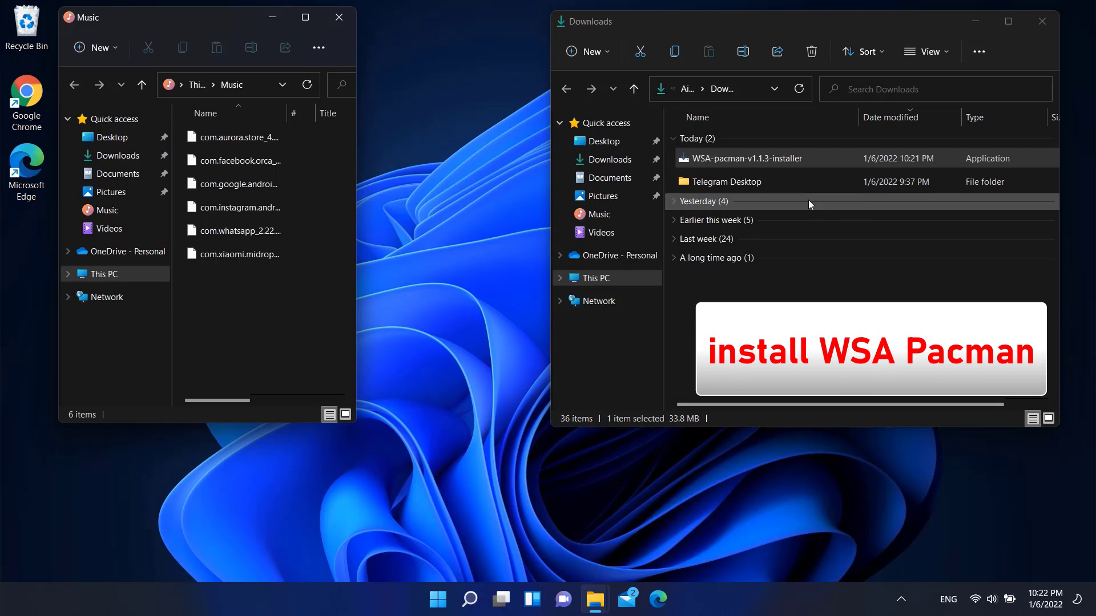
Run WSA-pacman-v1.1.3-installer as administrator, allowing it past the SmartScreen warning and the elevation request.
{"action": "right_click", "coordinate": [786, 160]}
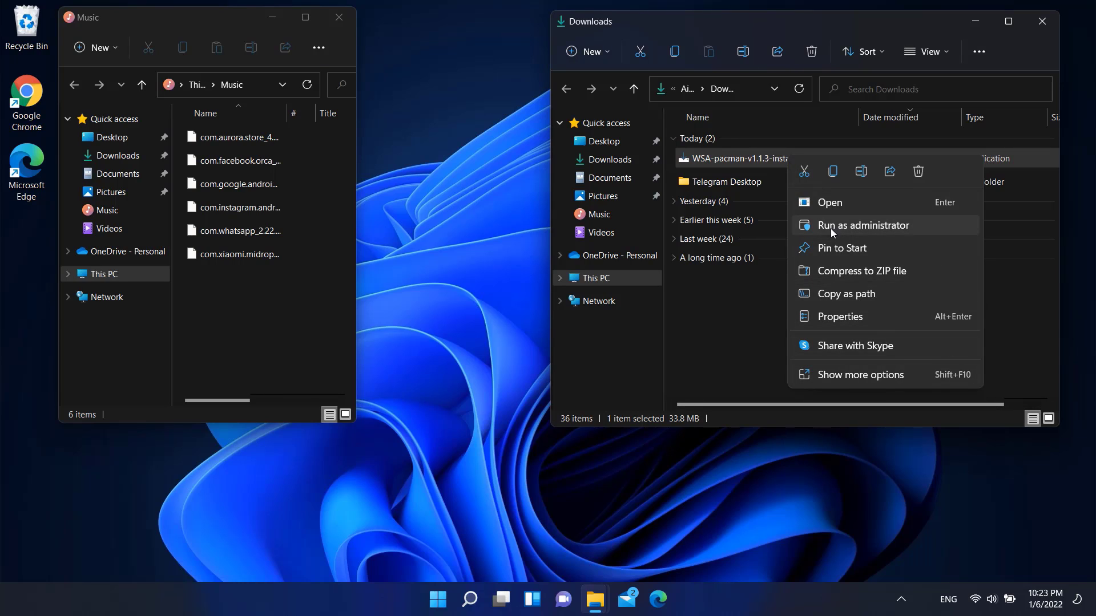
{"action": "left_click", "coordinate": [855, 228]}
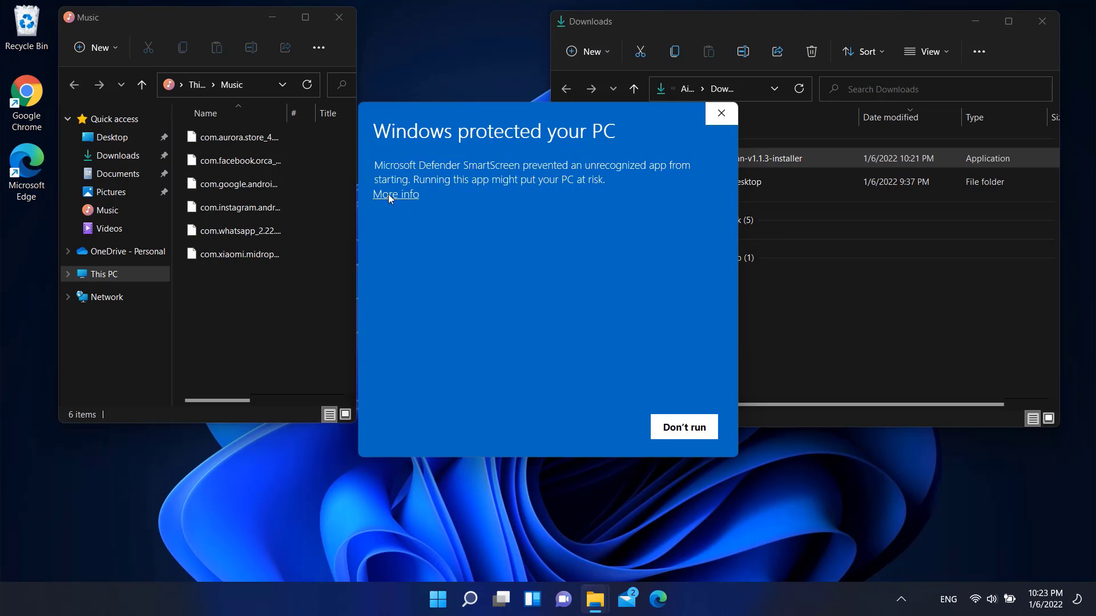
{"action": "left_click", "coordinate": [390, 195]}
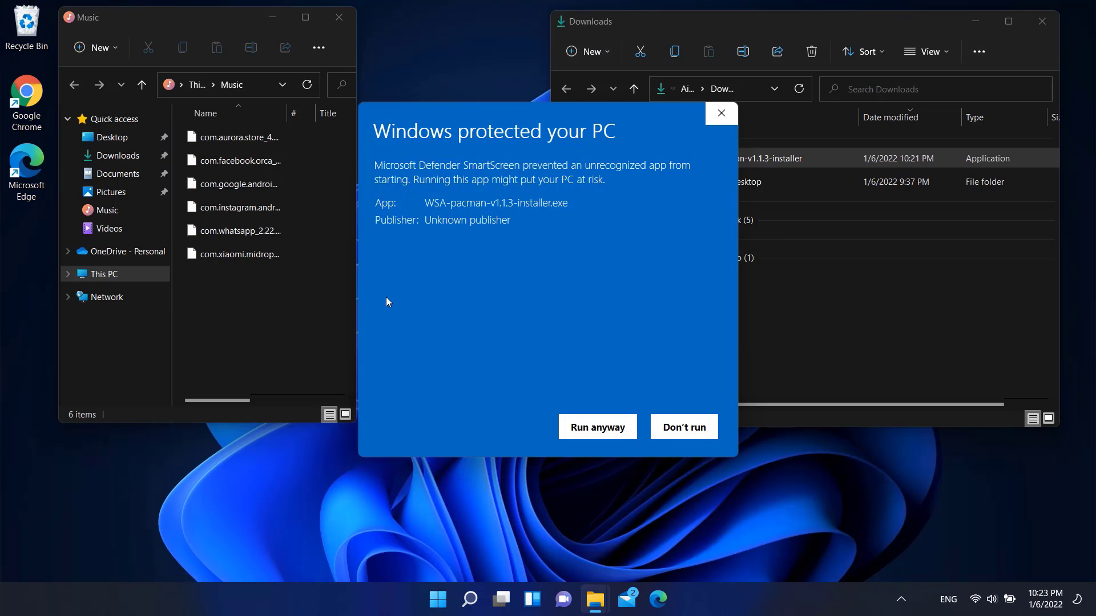
{"action": "left_click", "coordinate": [590, 432]}
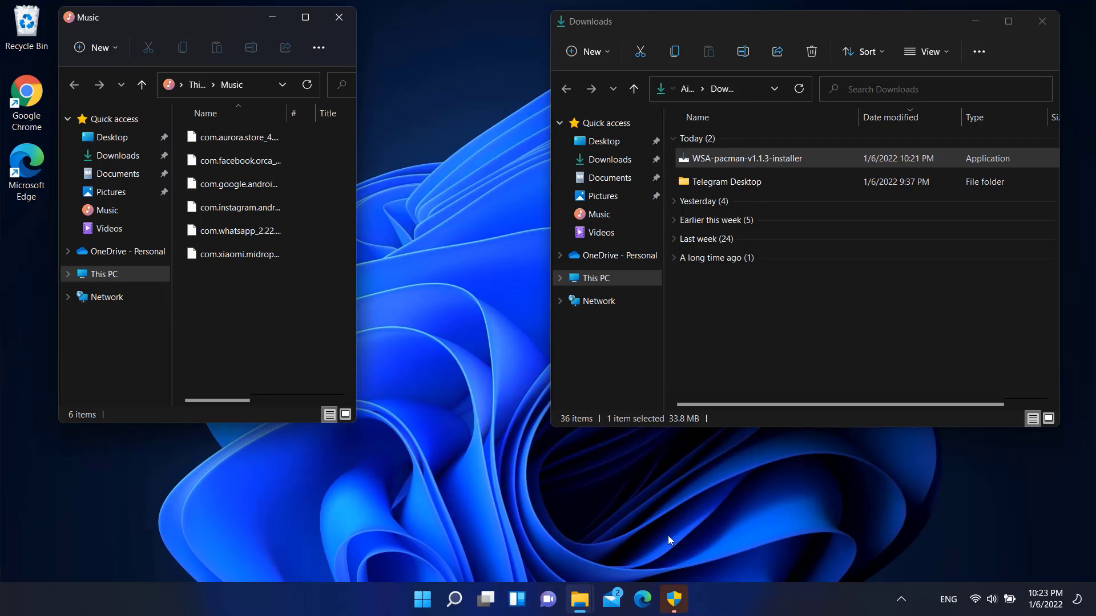
{"action": "left_click", "coordinate": [673, 593]}
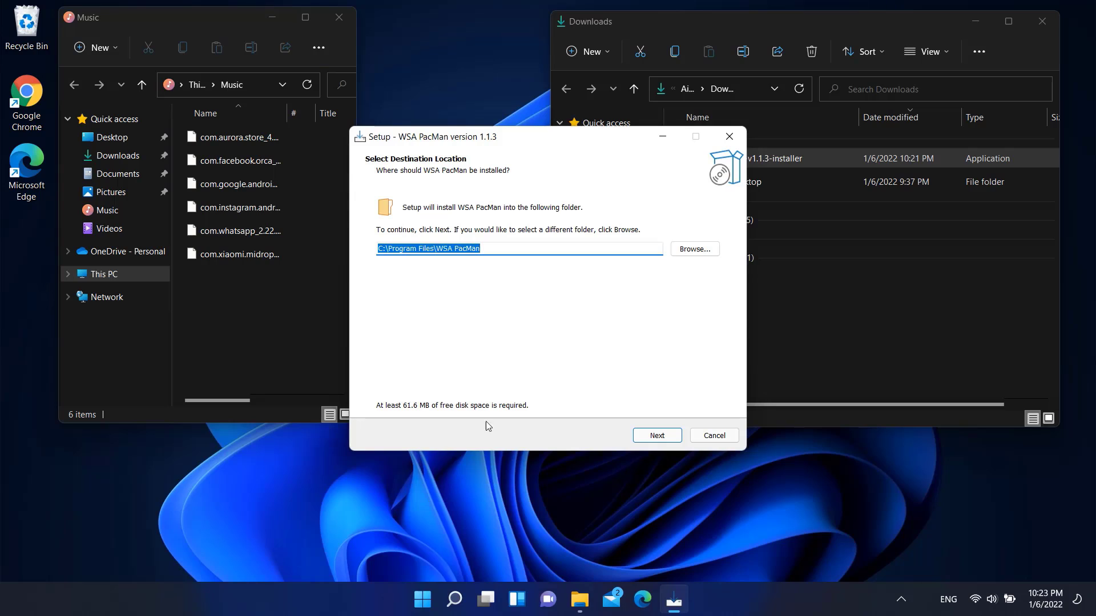
Install WSA PacMan to C:\Program Files\WSA PacMan with the default shortcut folder and .apk file association, and finish the setup.
{"action": "left_click", "coordinate": [645, 437]}
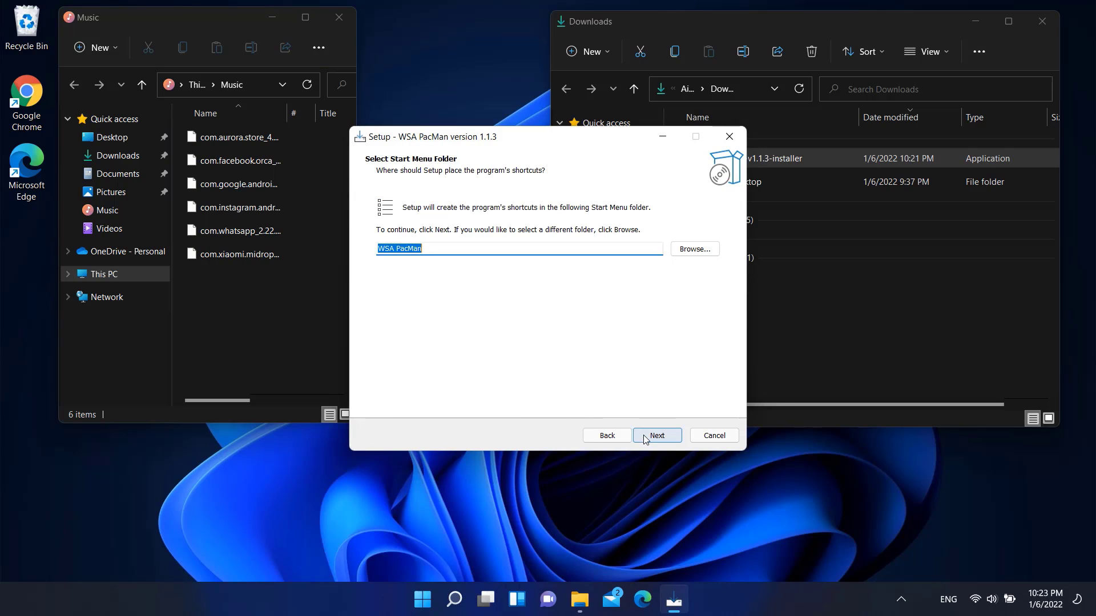
{"action": "left_click", "coordinate": [641, 438]}
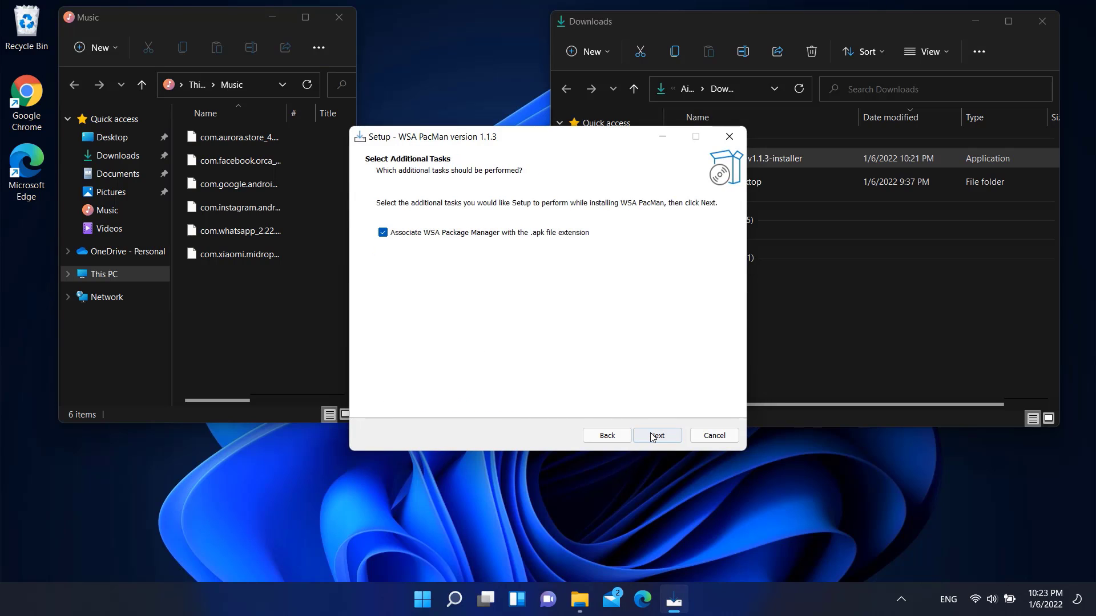
{"action": "left_click", "coordinate": [643, 438]}
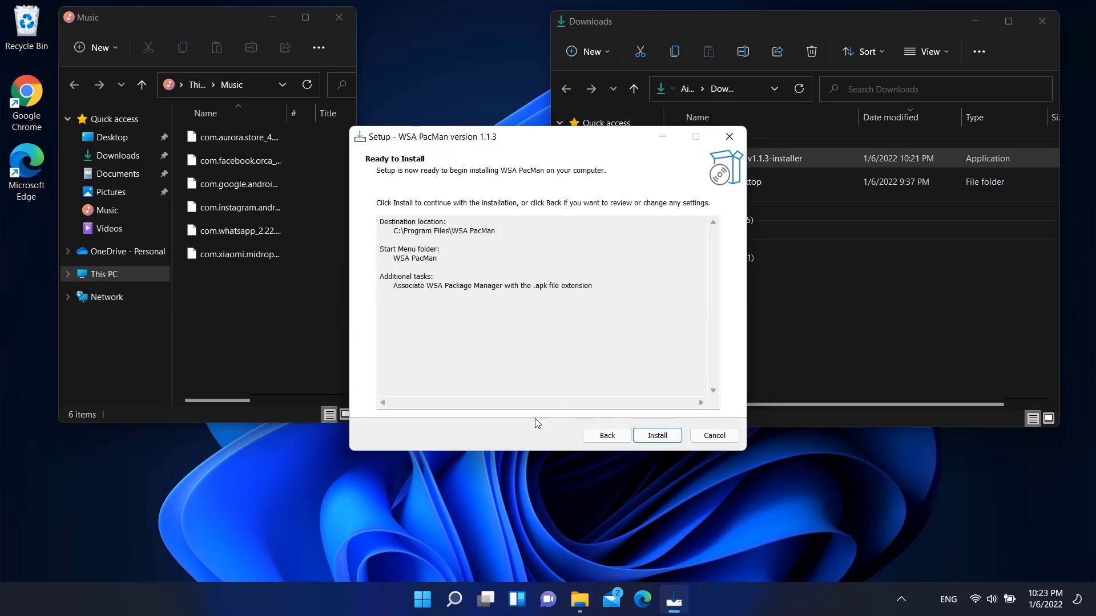
{"action": "left_click", "coordinate": [658, 436]}
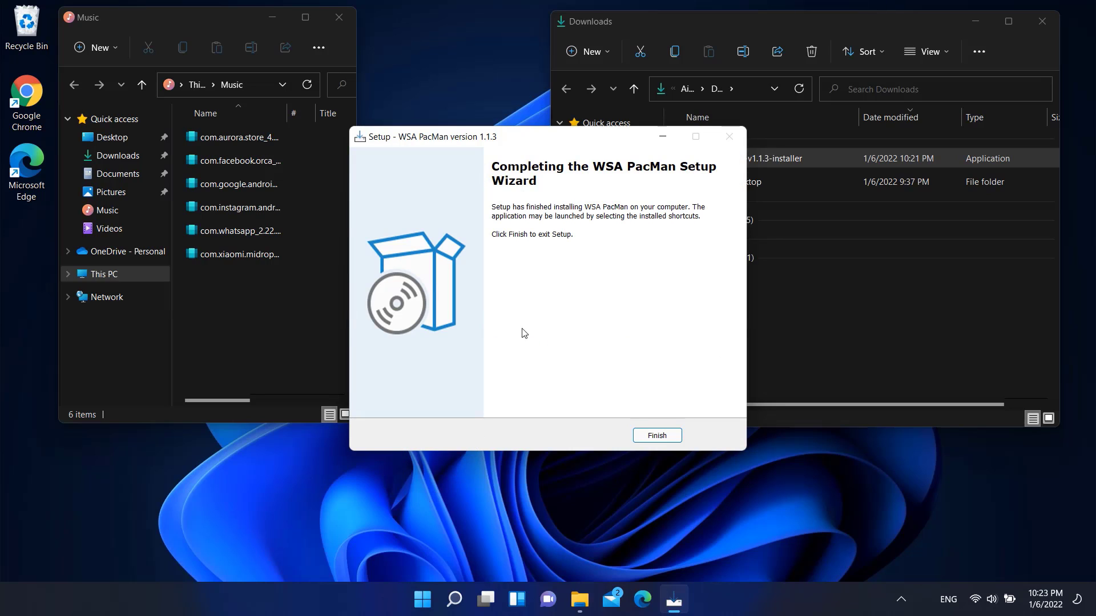
{"action": "left_click", "coordinate": [656, 436]}
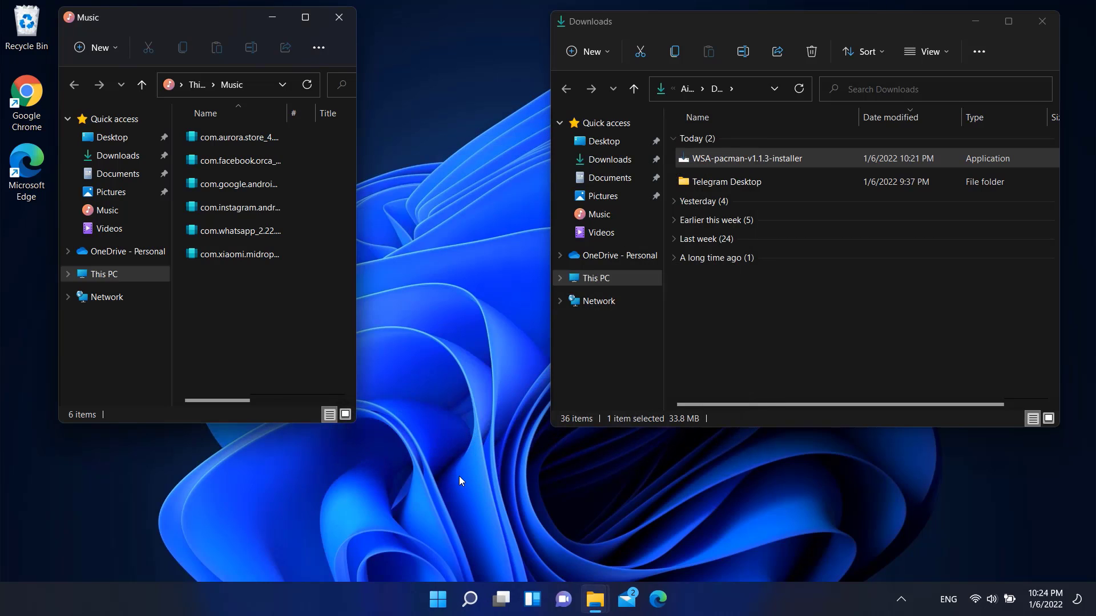
Look for WSA PacMan in the full list of installed apps, then close the list.
{"action": "left_click", "coordinate": [432, 597]}
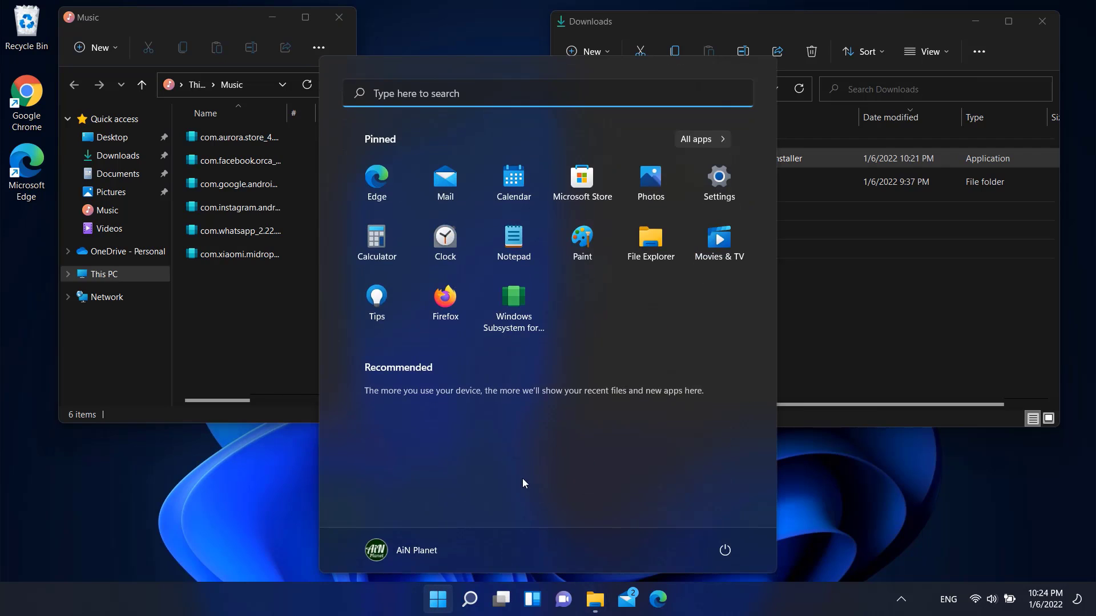
{"action": "left_click", "coordinate": [693, 139]}
{"action": "scroll", "coordinate": [394, 426], "scroll_direction": "down", "scroll_amount": 15}
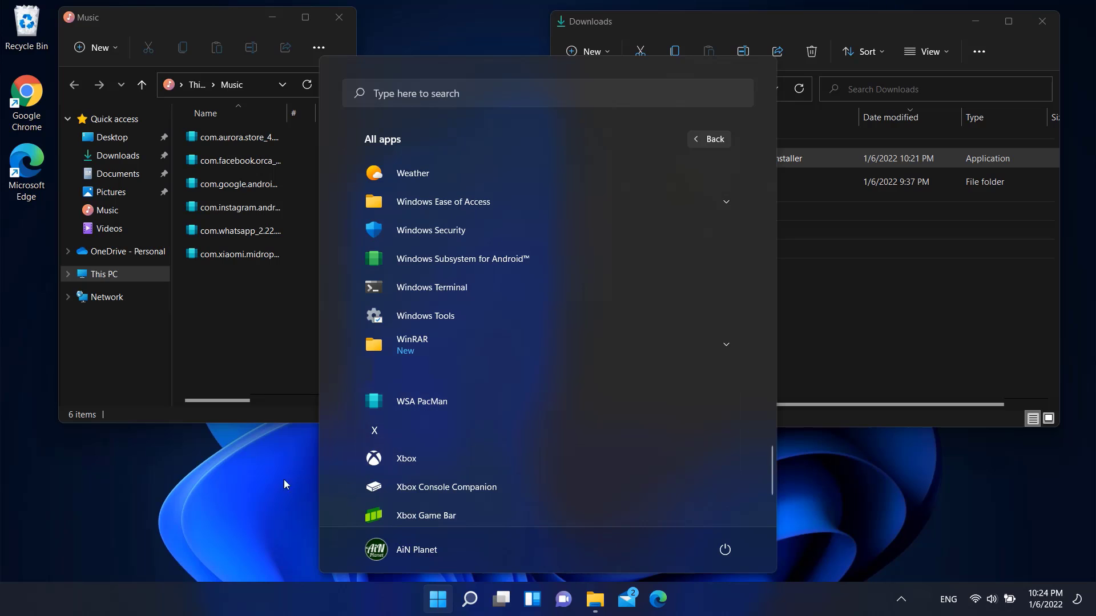
{"action": "left_click", "coordinate": [258, 464]}
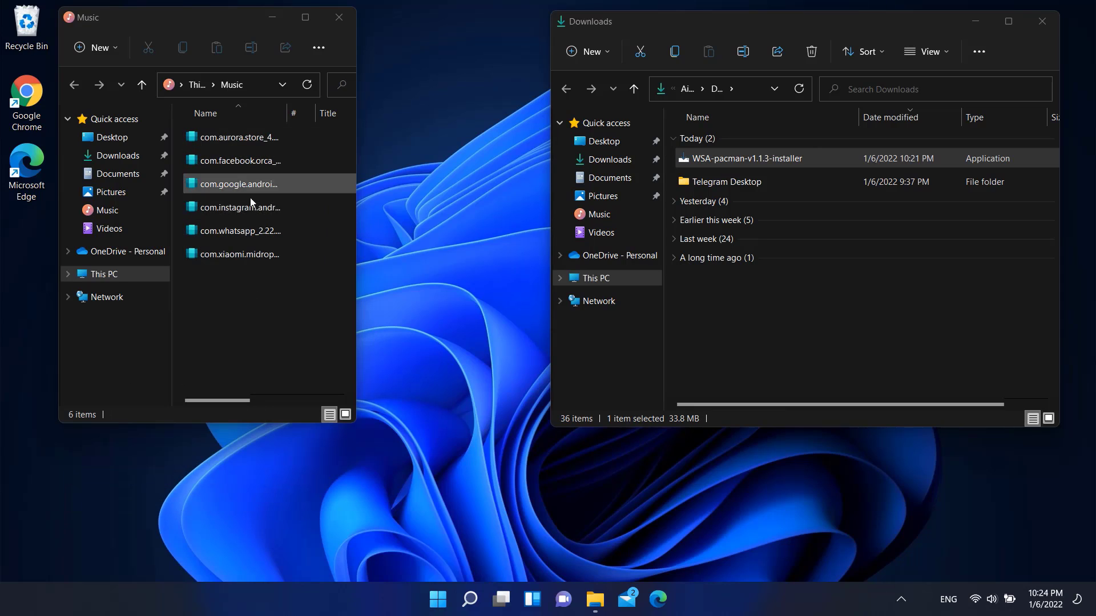
Launch Windows Subsystem for Android and enlarge its settings window in height and width to review the settings.
{"action": "left_click", "coordinate": [437, 599]}
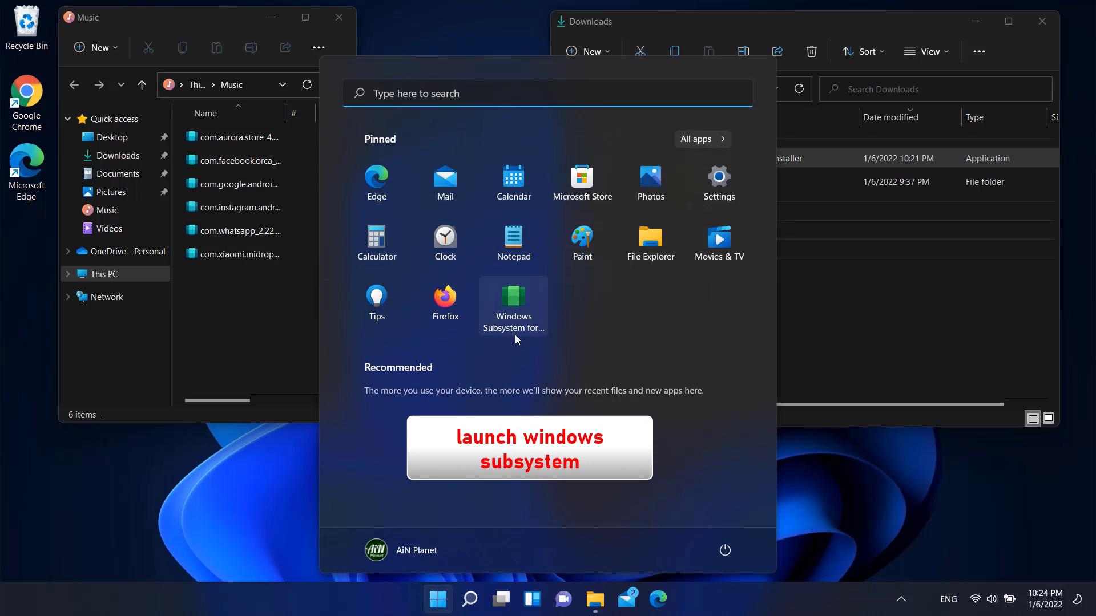
{"action": "left_click", "coordinate": [519, 313]}
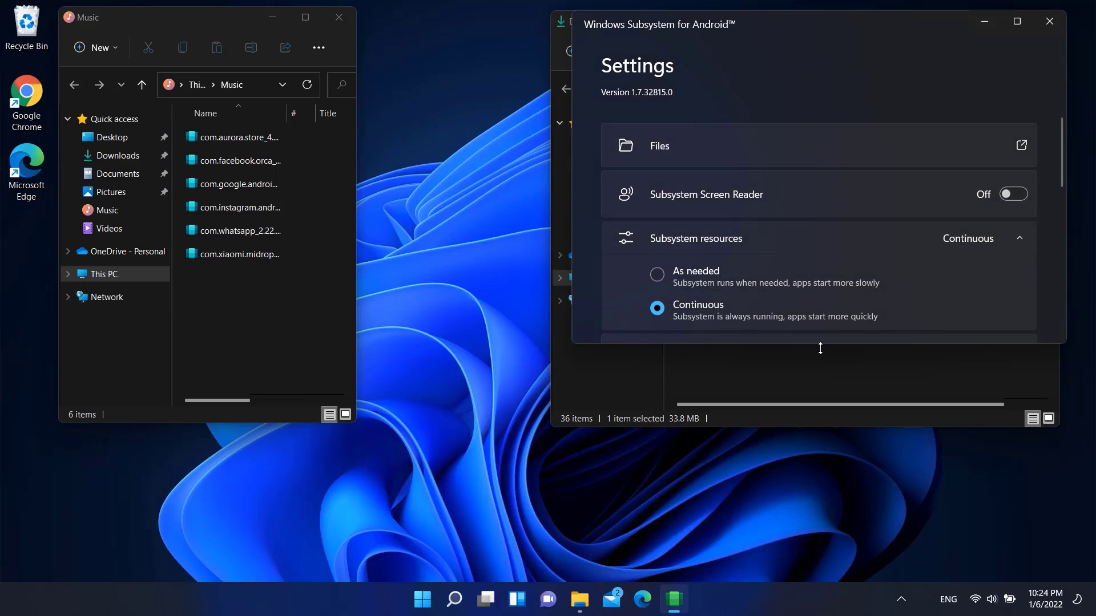
{"action": "left_click_drag", "start_coordinate": [822, 345], "coordinate": [822, 553]}
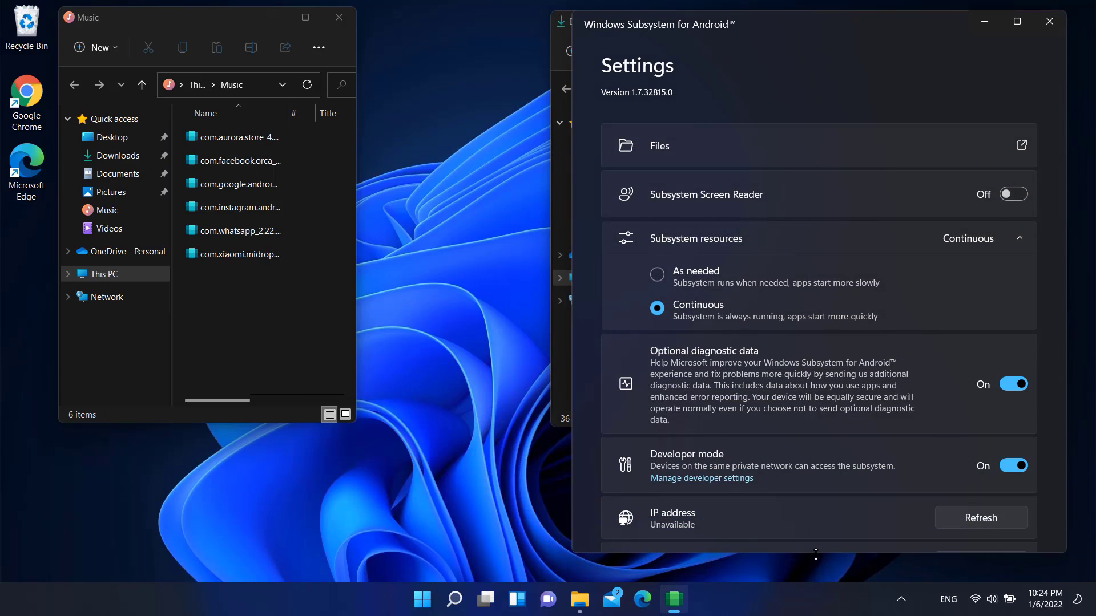
{"action": "left_click_drag", "start_coordinate": [569, 240], "coordinate": [381, 255]}
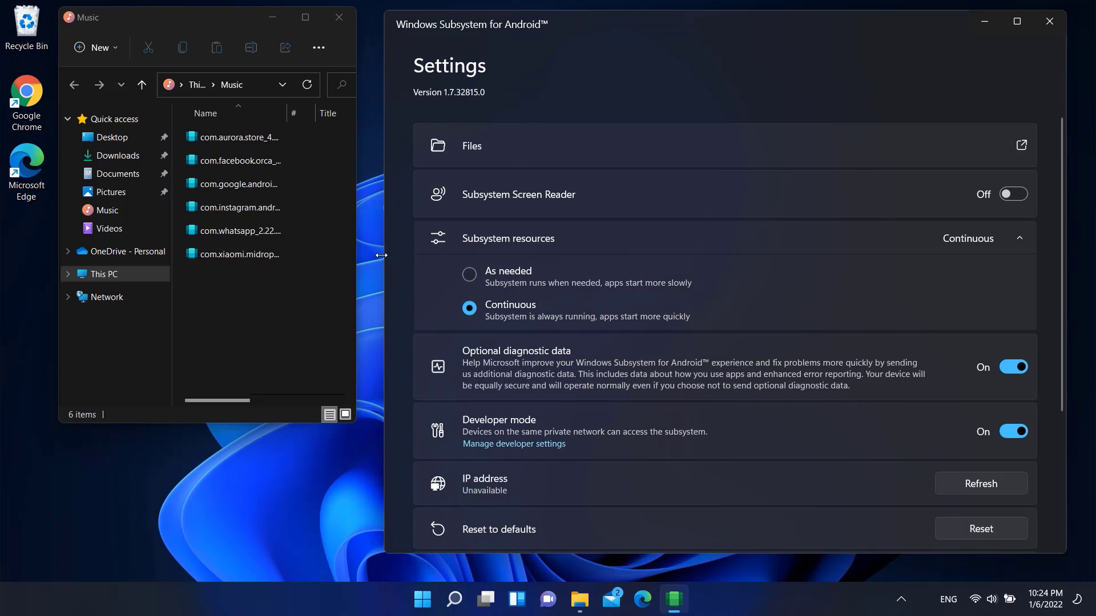
{"action": "scroll", "coordinate": [908, 276], "scroll_direction": "down", "scroll_amount": 5}
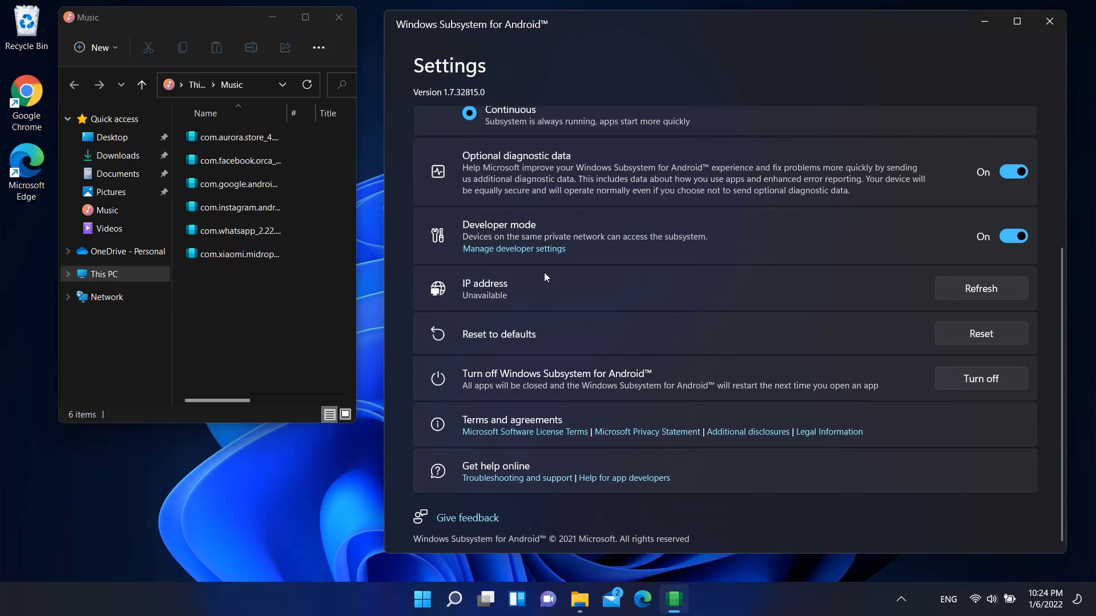
Switch the subsystem's Developer mode off and back on, and refresh its IP address.
{"action": "left_click", "coordinate": [1014, 238]}
{"action": "left_click", "coordinate": [1012, 236]}
{"action": "left_click", "coordinate": [970, 288]}
{"action": "scroll", "coordinate": [890, 314], "scroll_direction": "up", "scroll_amount": 5}
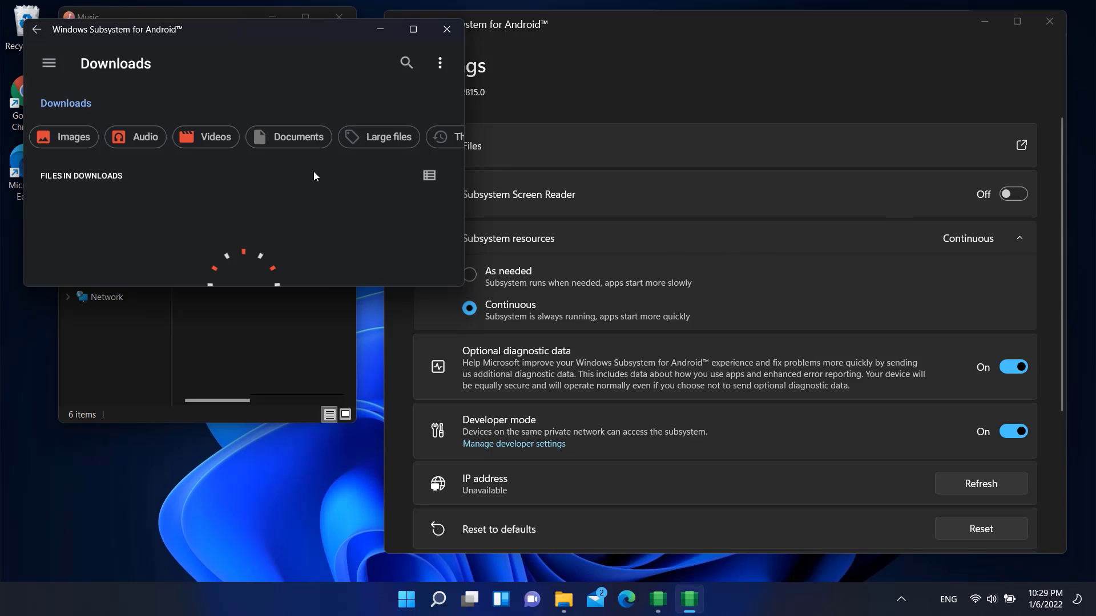
Close the Android Downloads file browser, the Windows Subsystem for Android settings and the Windows Downloads folder.
{"action": "left_click", "coordinate": [446, 29]}
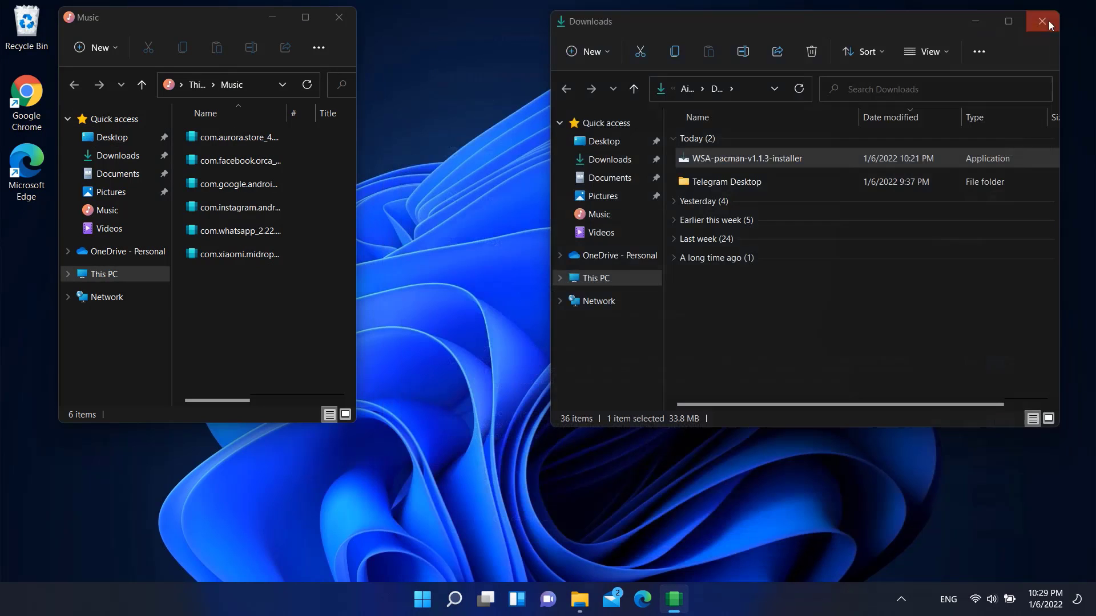
{"action": "left_click", "coordinate": [1049, 21]}
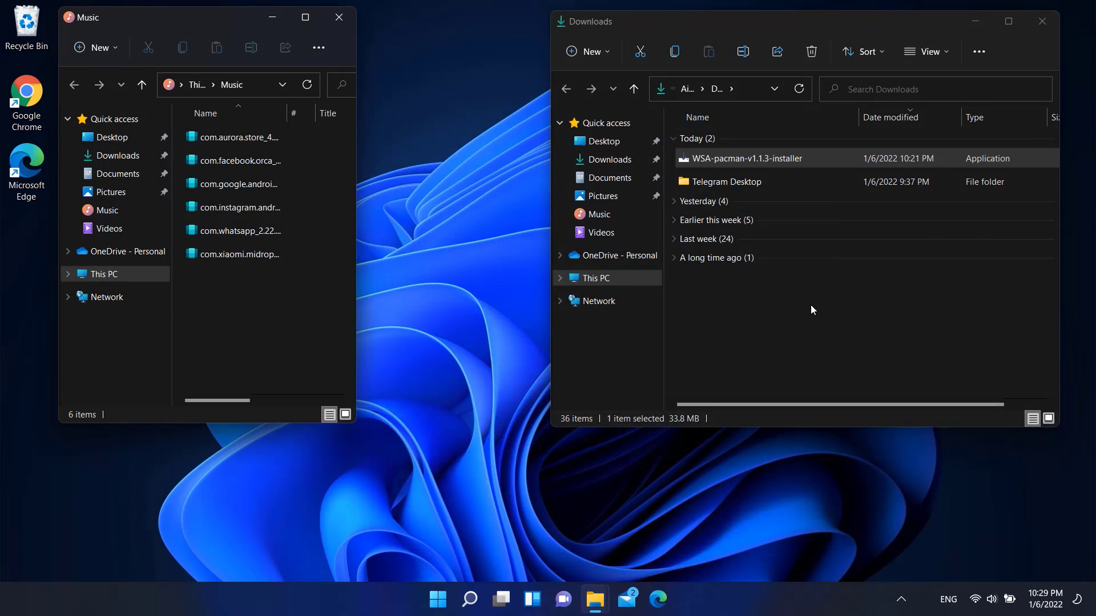
{"action": "left_click", "coordinate": [1040, 22]}
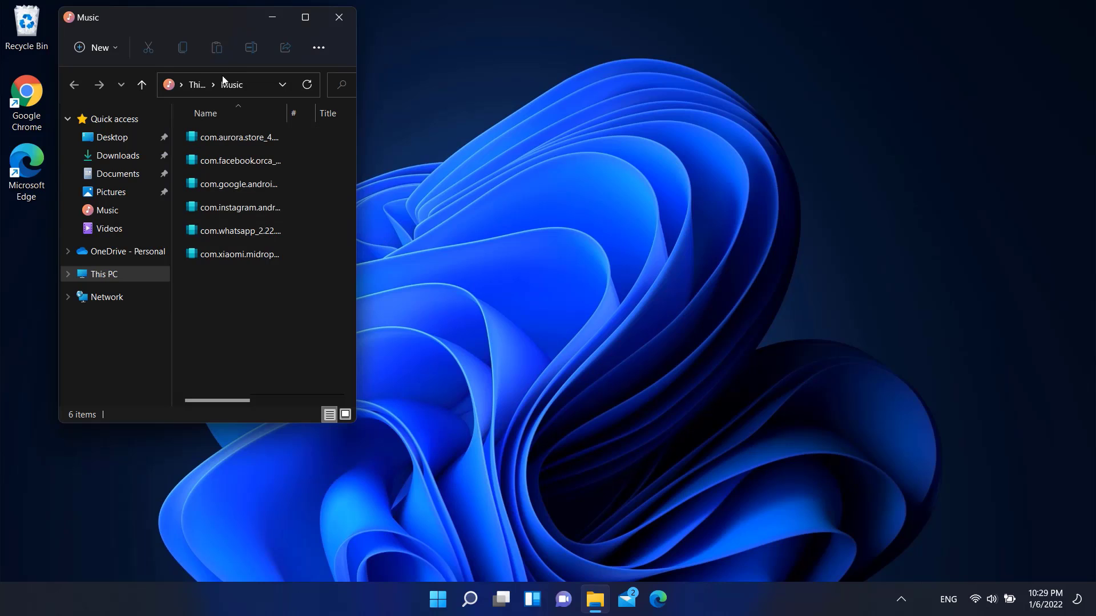
Move the Music folder window to the right half of the desktop and widen it.
{"action": "left_click_drag", "start_coordinate": [207, 18], "coordinate": [772, 29]}
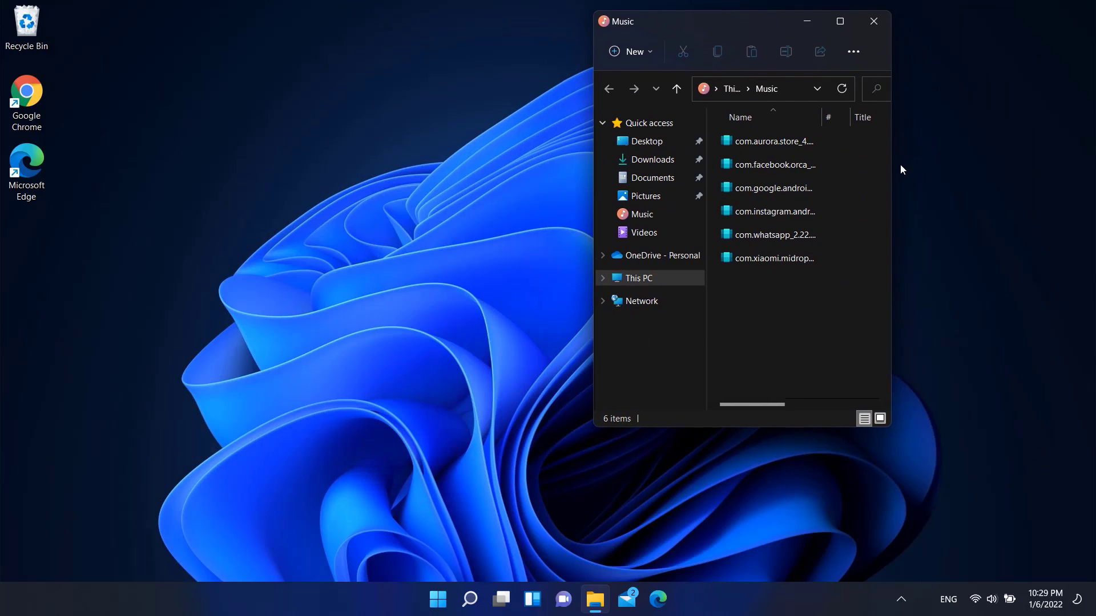
{"action": "left_click_drag", "start_coordinate": [893, 175], "coordinate": [1091, 177]}
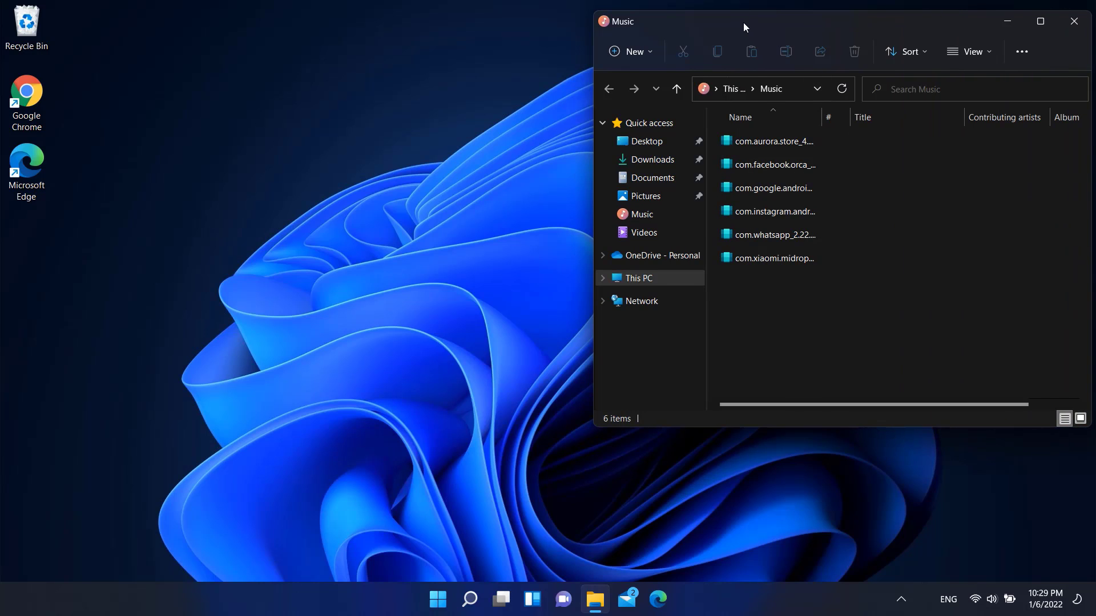
{"action": "left_click_drag", "start_coordinate": [743, 22], "coordinate": [733, 19]}
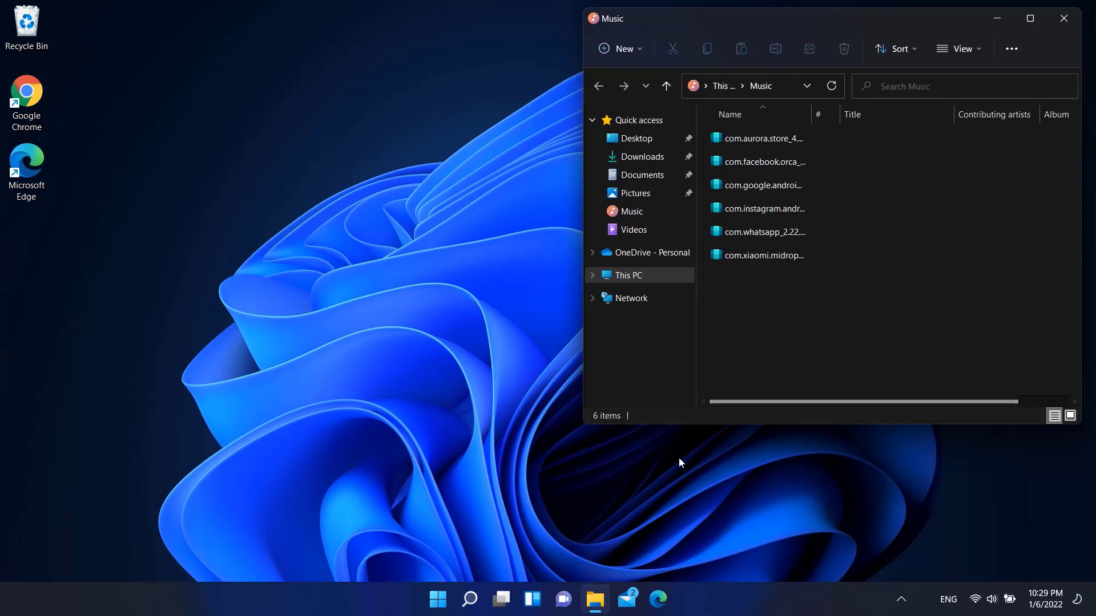
Launch WSA PacMan from the list of installed apps and place its window beside the Music folder's APK files.
{"action": "left_click", "coordinate": [438, 599]}
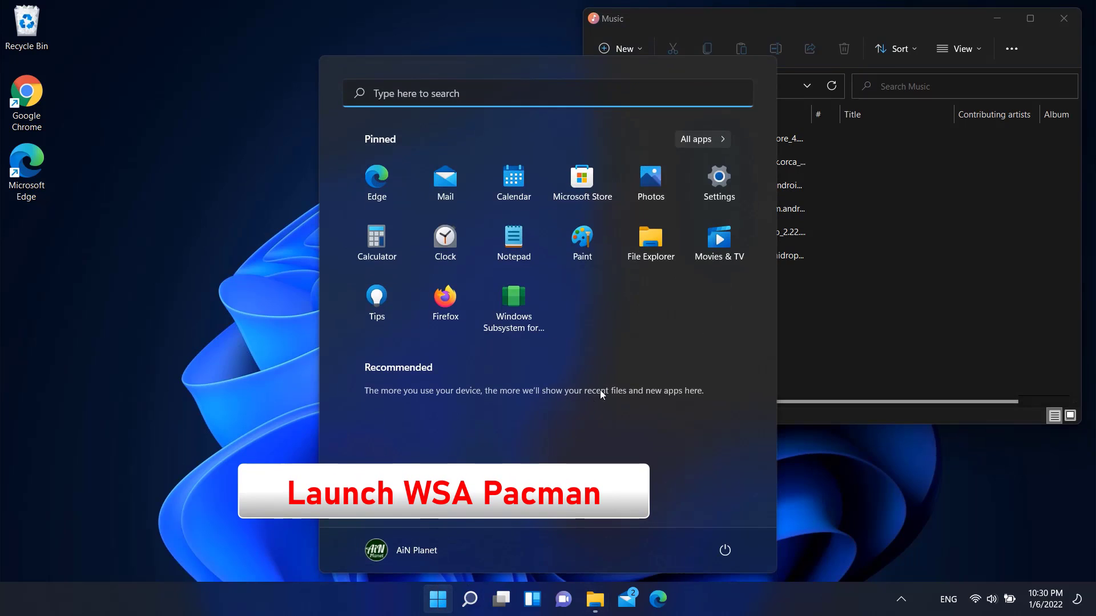
{"action": "left_click", "coordinate": [688, 142]}
{"action": "scroll", "coordinate": [643, 442], "scroll_direction": "down", "scroll_amount": 15}
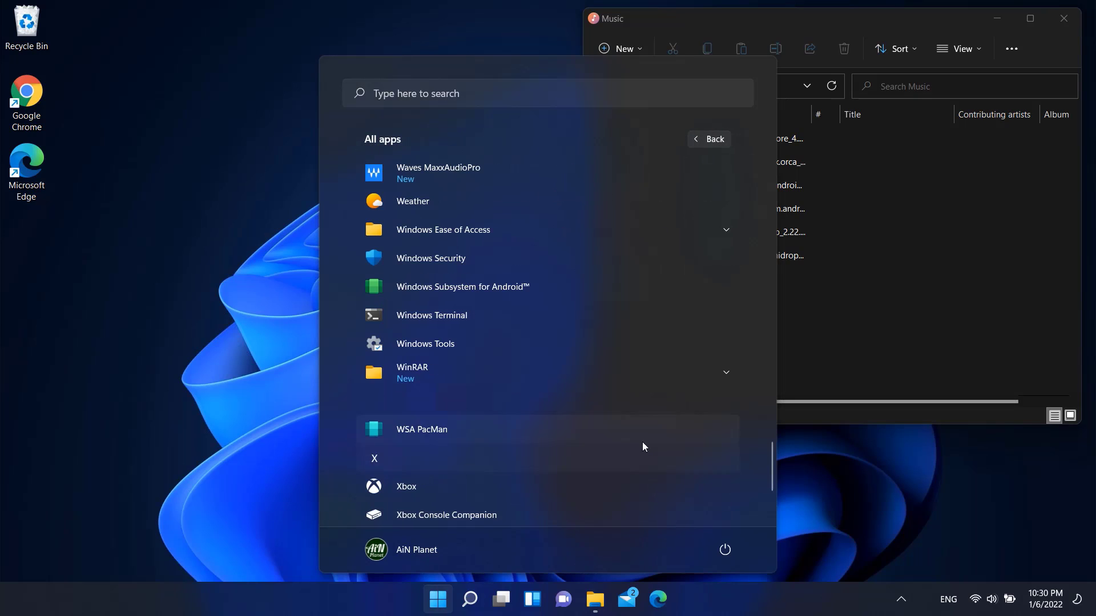
{"action": "left_click", "coordinate": [417, 429]}
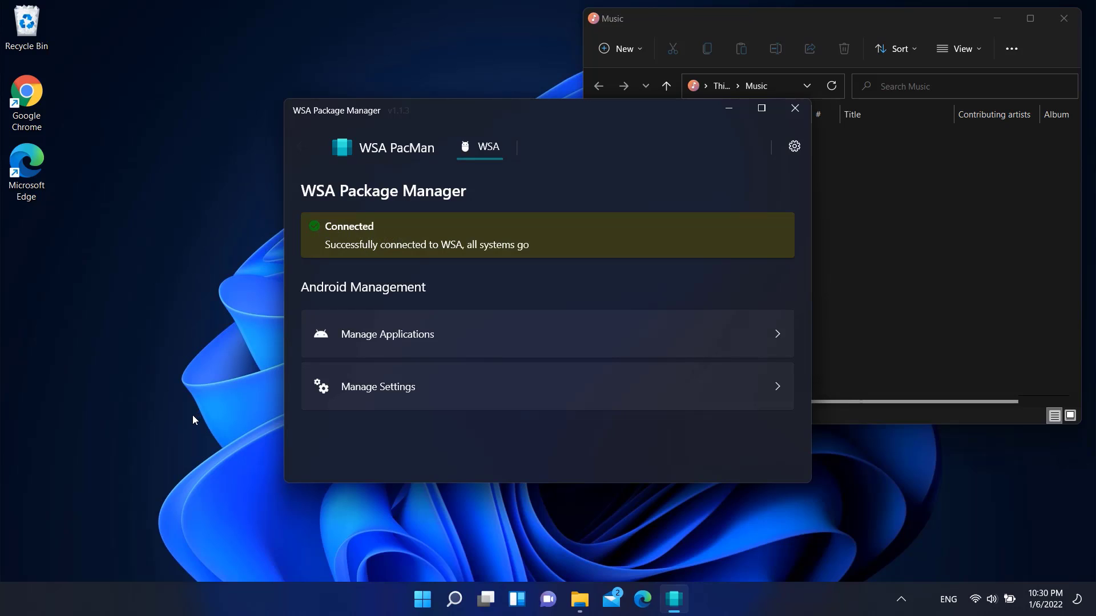
{"action": "left_click_drag", "start_coordinate": [570, 116], "coordinate": [460, 133]}
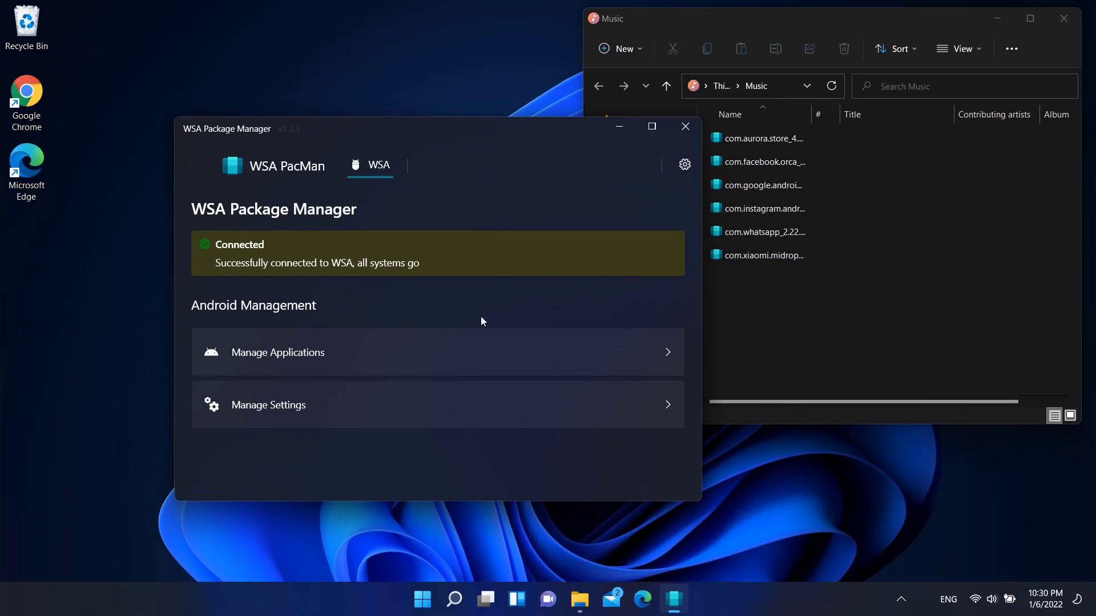
Review the installed Android apps and the Android system settings through WSA PacMan, closing both windows.
{"action": "left_click", "coordinate": [656, 356]}
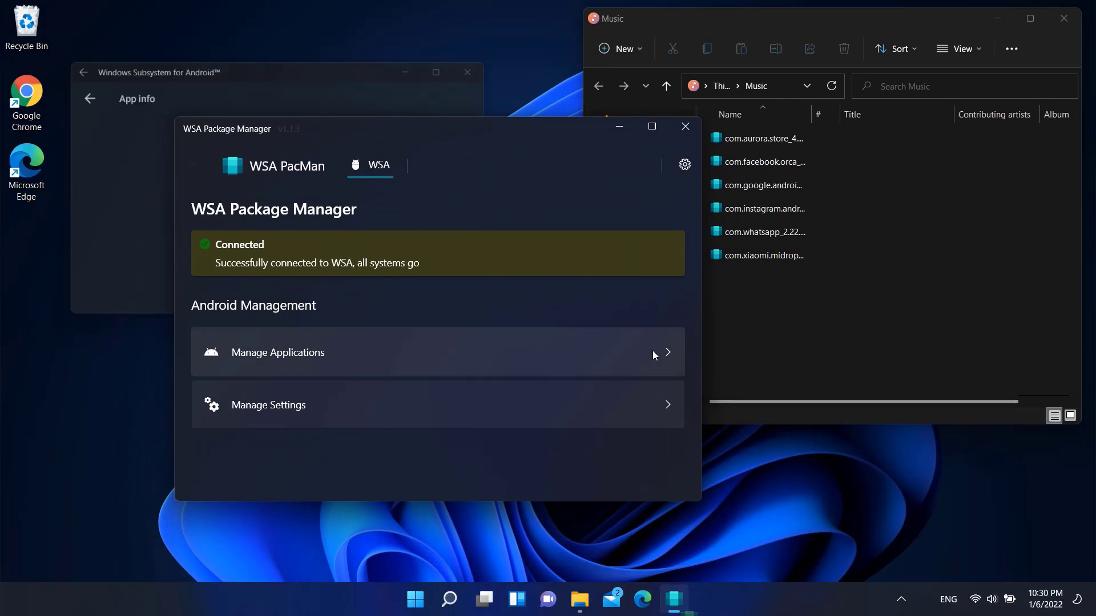
{"action": "scroll", "coordinate": [207, 215], "scroll_direction": "down", "scroll_amount": 3}
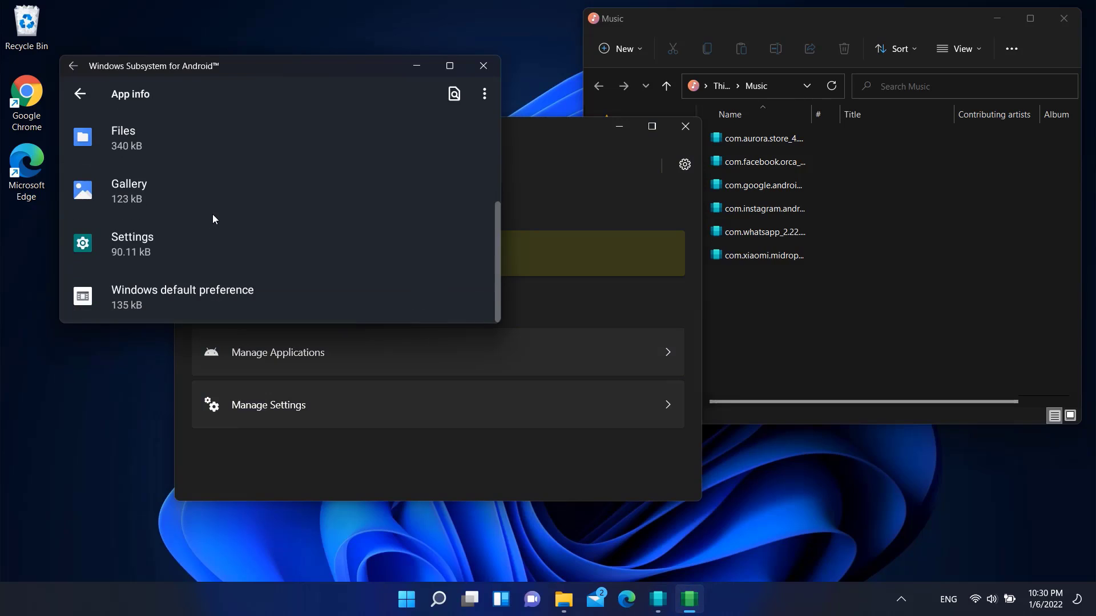
{"action": "scroll", "coordinate": [213, 218], "scroll_direction": "up", "scroll_amount": 3}
{"action": "left_click", "coordinate": [484, 65]}
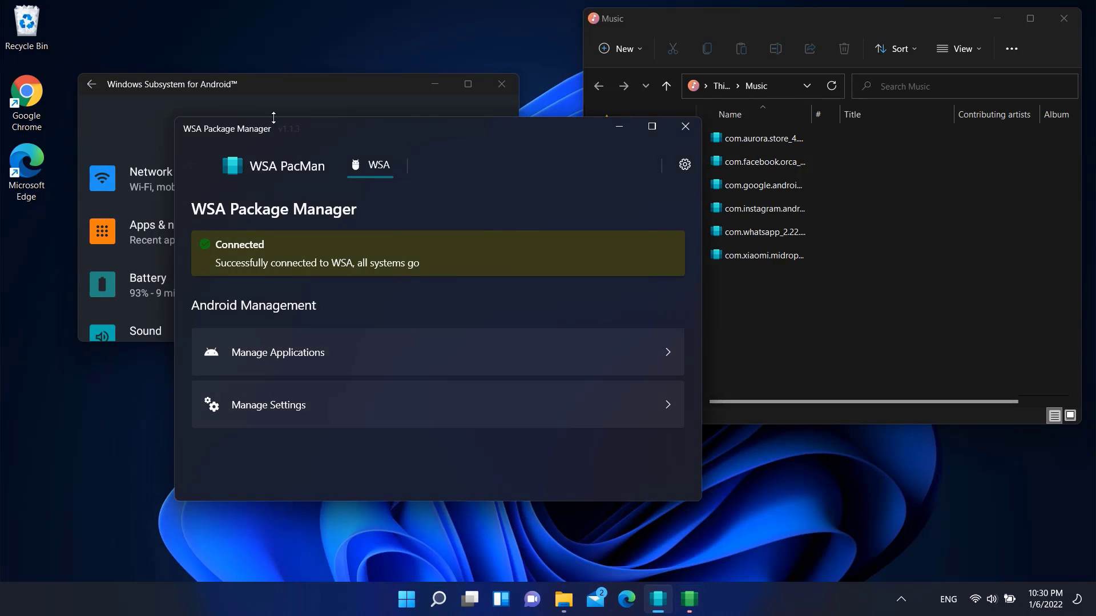
{"action": "left_click", "coordinate": [501, 85]}
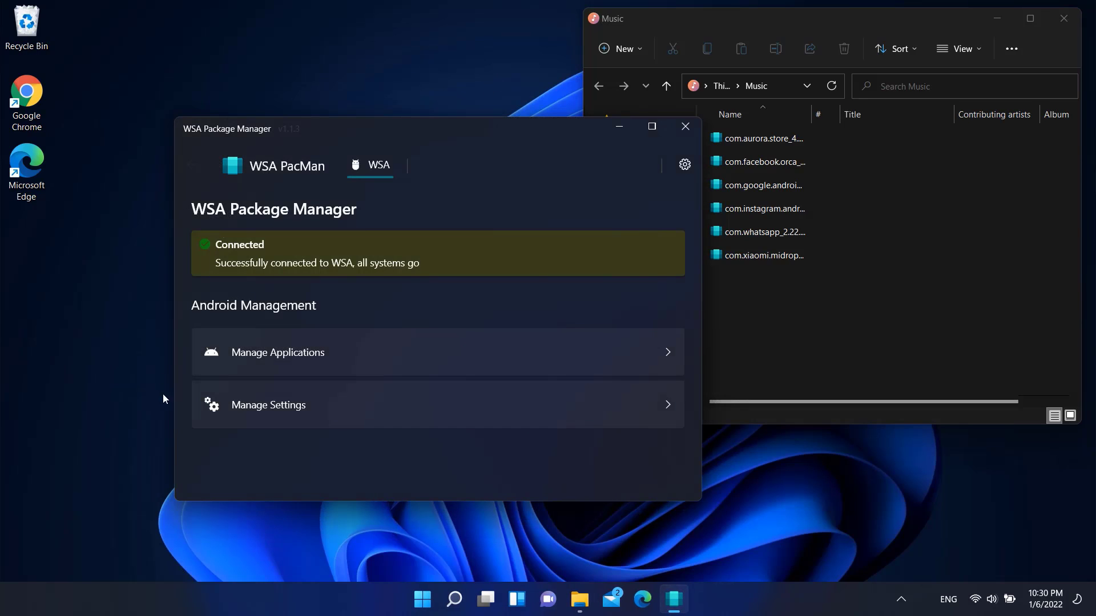
Try the Light theme mode in WSA PacMan's settings, set it to Dark, and close the program.
{"action": "left_click", "coordinate": [684, 165]}
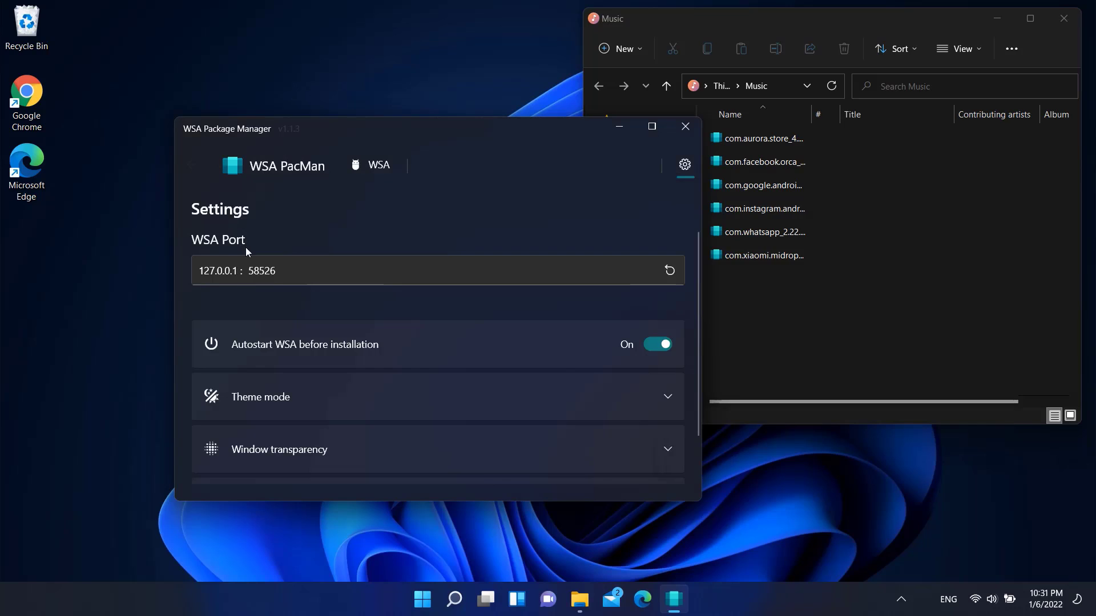
{"action": "scroll", "coordinate": [451, 351], "scroll_direction": "down", "scroll_amount": 1}
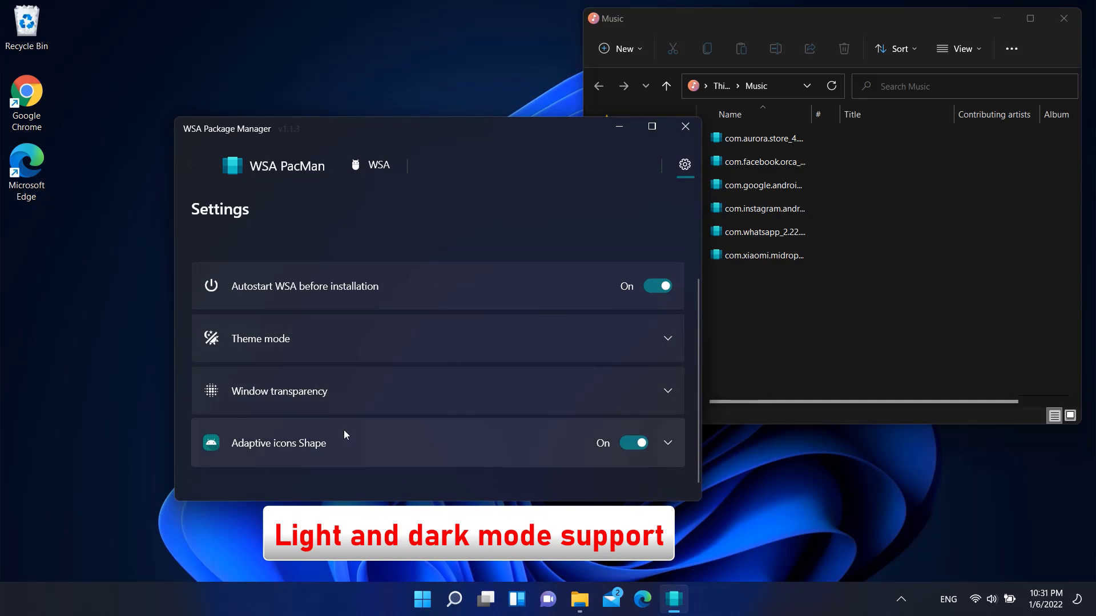
{"action": "left_click", "coordinate": [444, 341]}
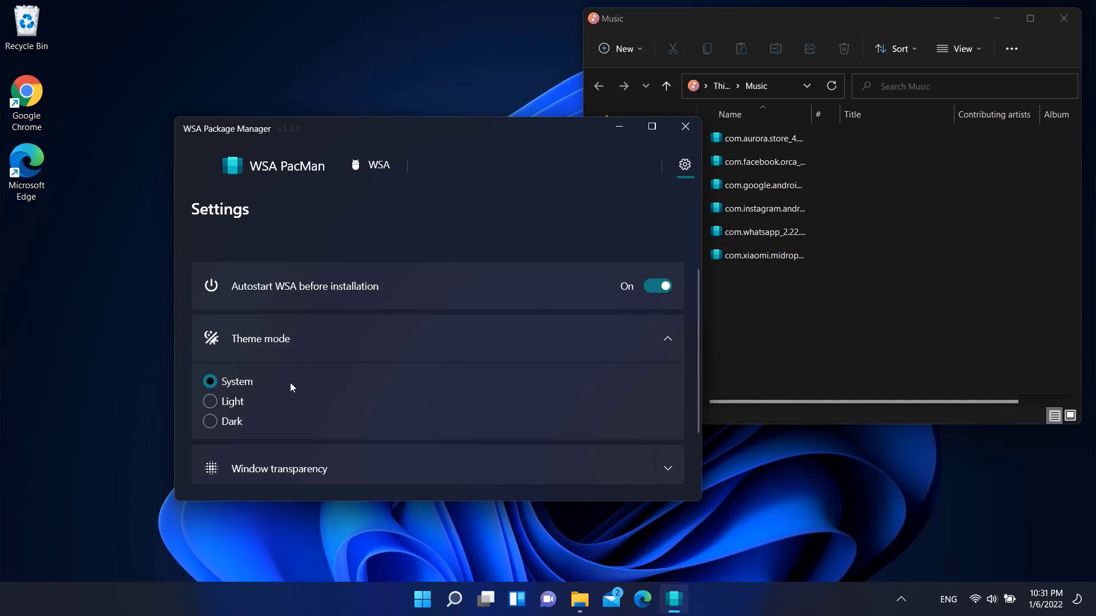
{"action": "left_click", "coordinate": [210, 403]}
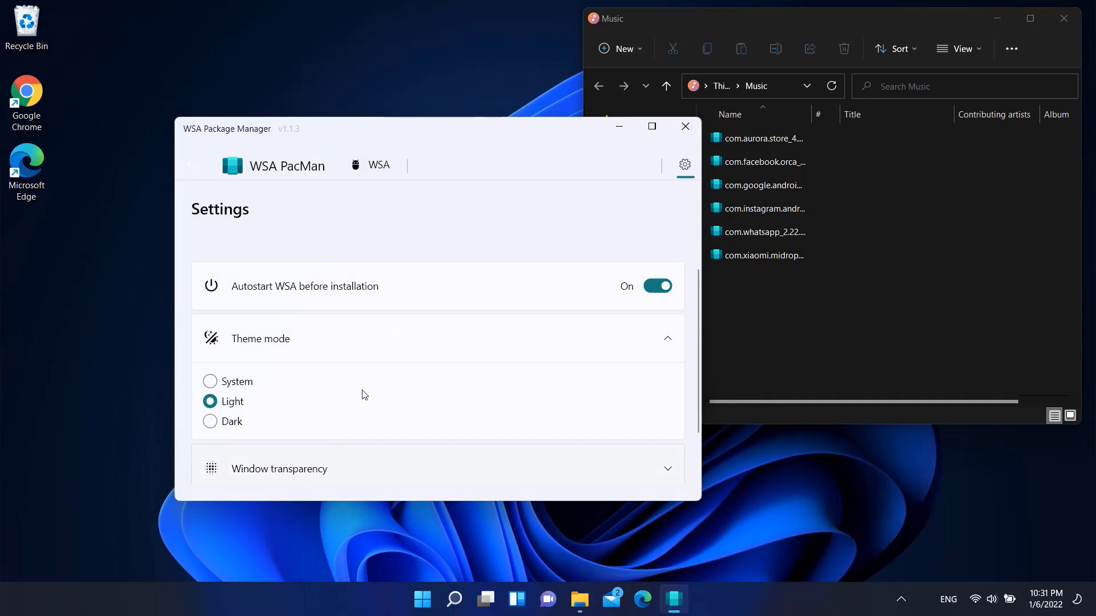
{"action": "scroll", "coordinate": [435, 249], "scroll_direction": "down", "scroll_amount": 1}
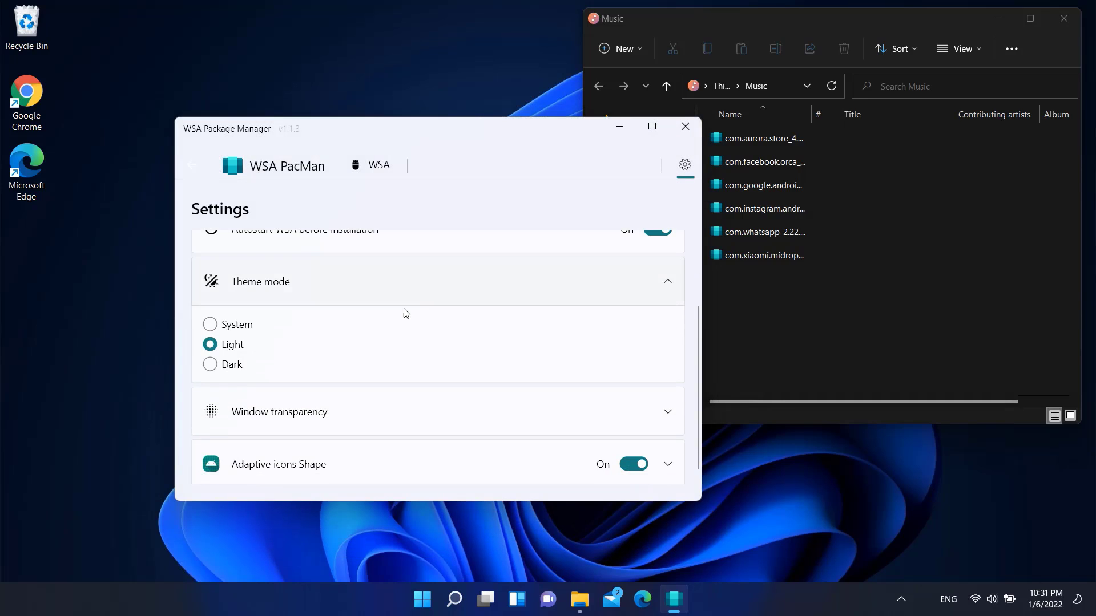
{"action": "left_click", "coordinate": [211, 365]}
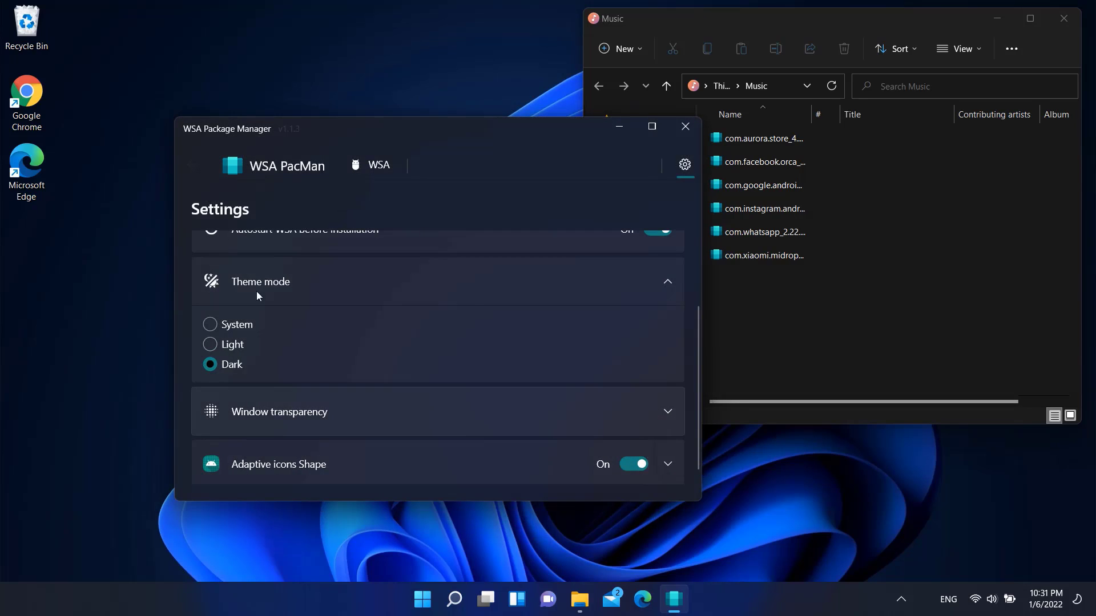
{"action": "left_click", "coordinate": [374, 161]}
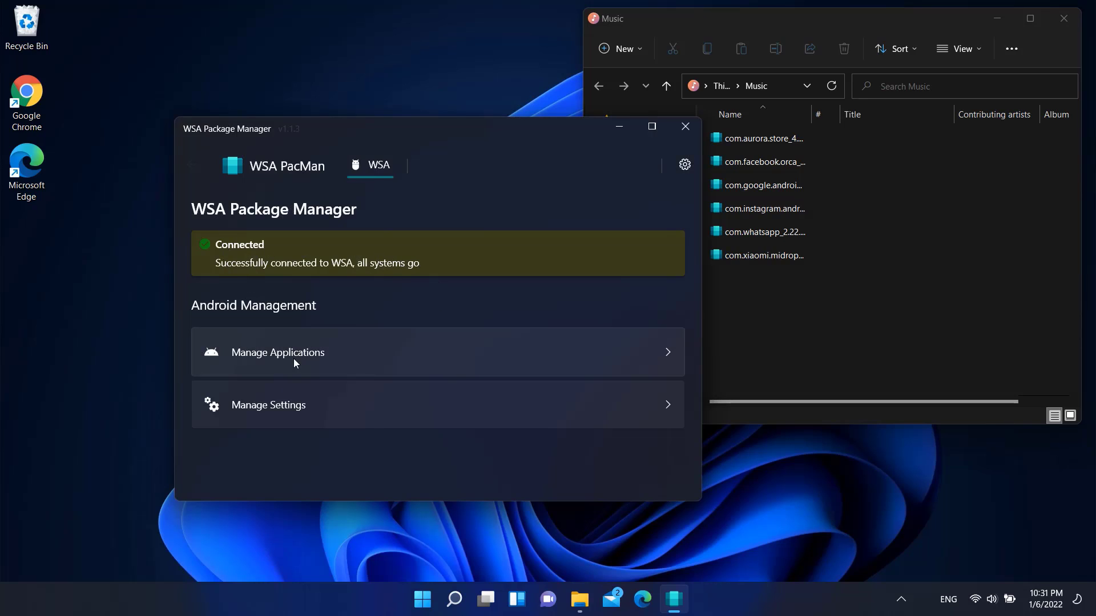
{"action": "left_click", "coordinate": [685, 127]}
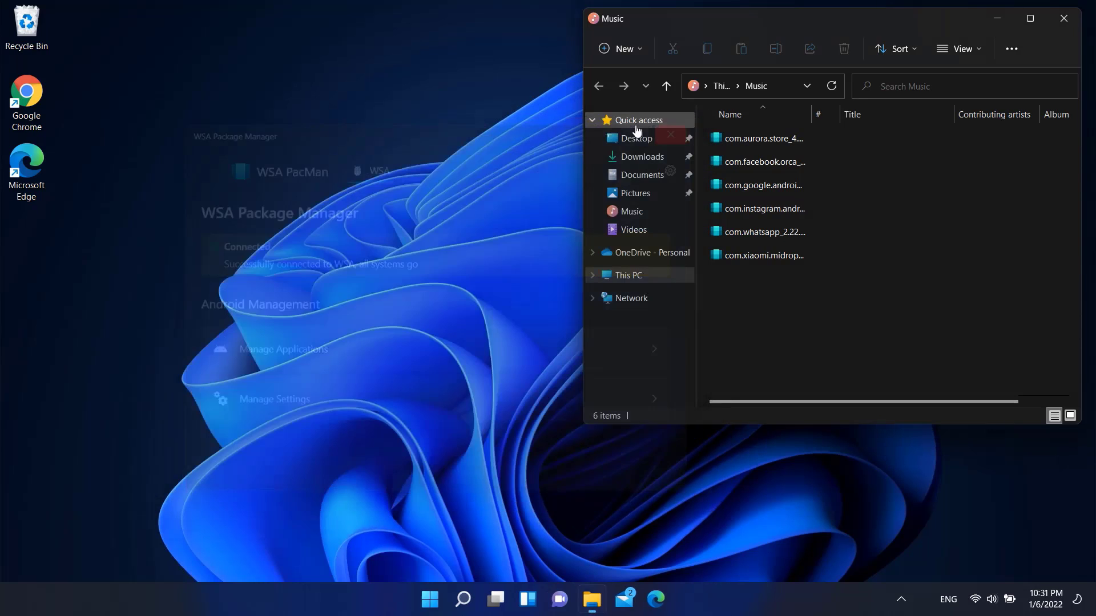
Move the Music folder window toward the middle of the desktop and widen it to show more columns.
{"action": "left_click_drag", "start_coordinate": [881, 16], "coordinate": [650, 33]}
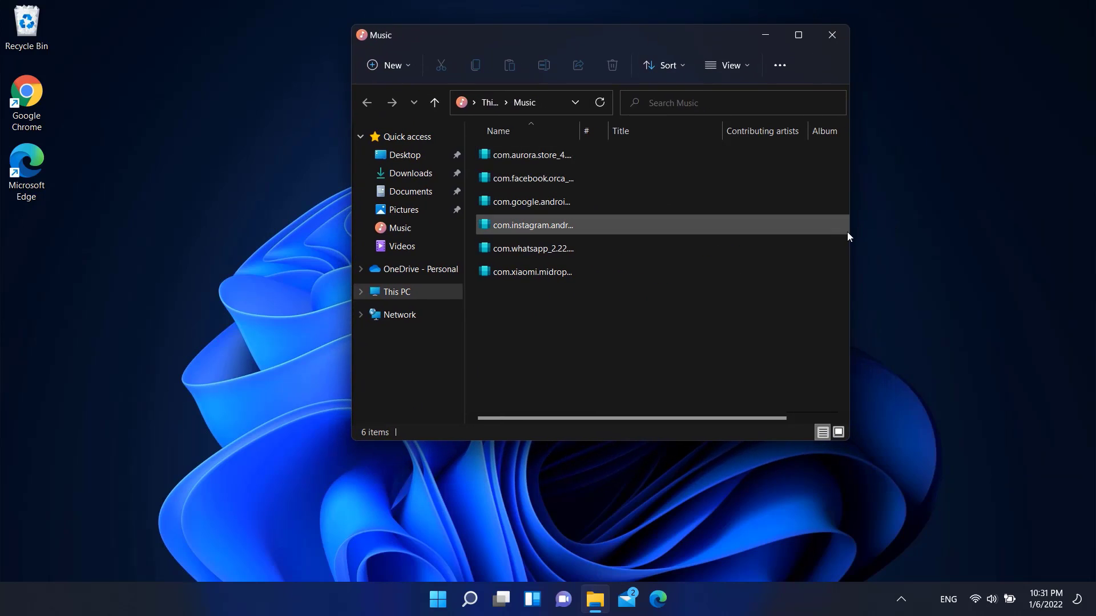
{"action": "left_click_drag", "start_coordinate": [850, 232], "coordinate": [1062, 245]}
{"action": "left_click_drag", "start_coordinate": [815, 36], "coordinate": [767, 28]}
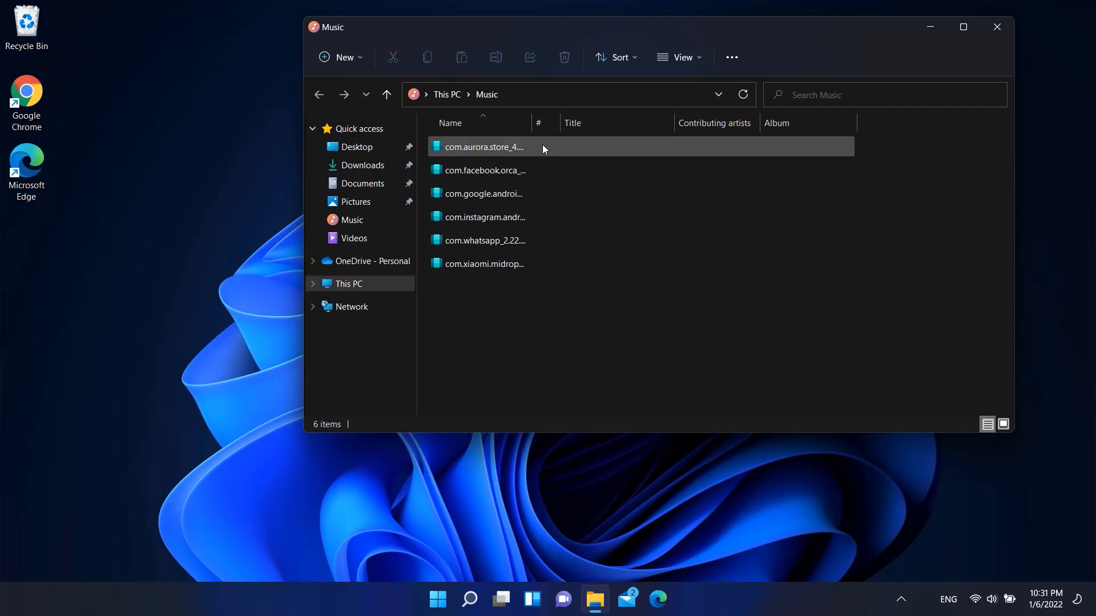
Install Aurora Store from its APK in the Music folder without creating a desktop shortcut, and dismiss the installer.
{"action": "double_click", "coordinate": [495, 148]}
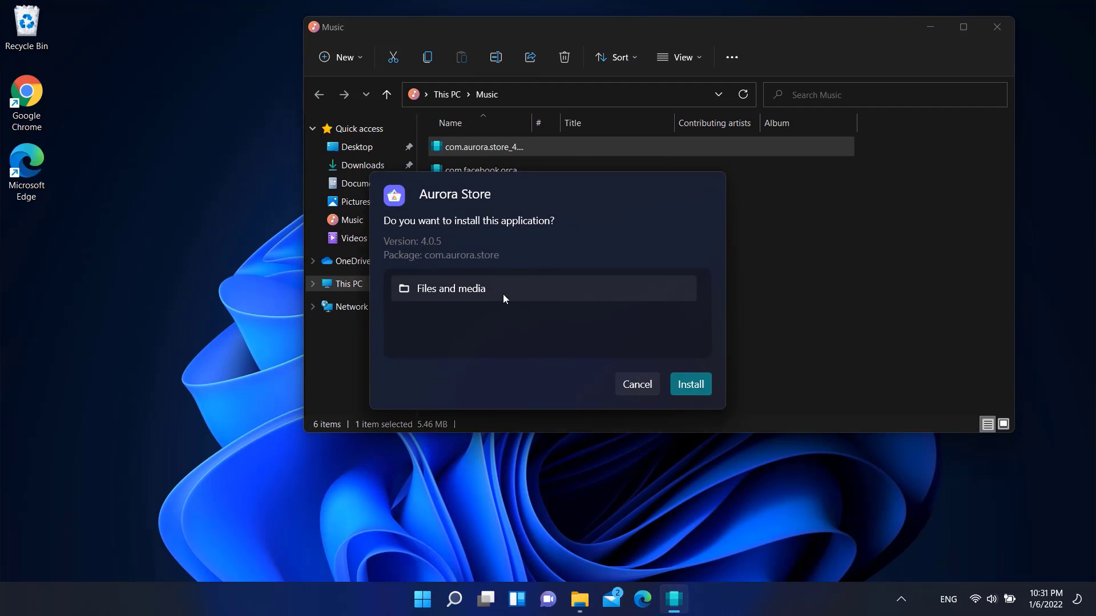
{"action": "left_click", "coordinate": [693, 390]}
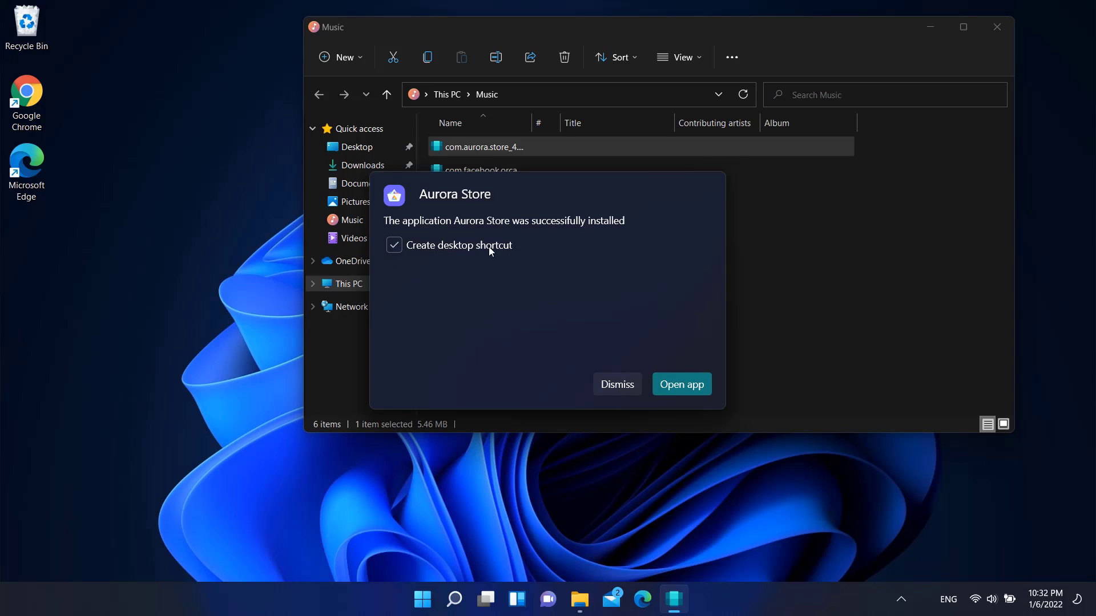
{"action": "left_click", "coordinate": [393, 247]}
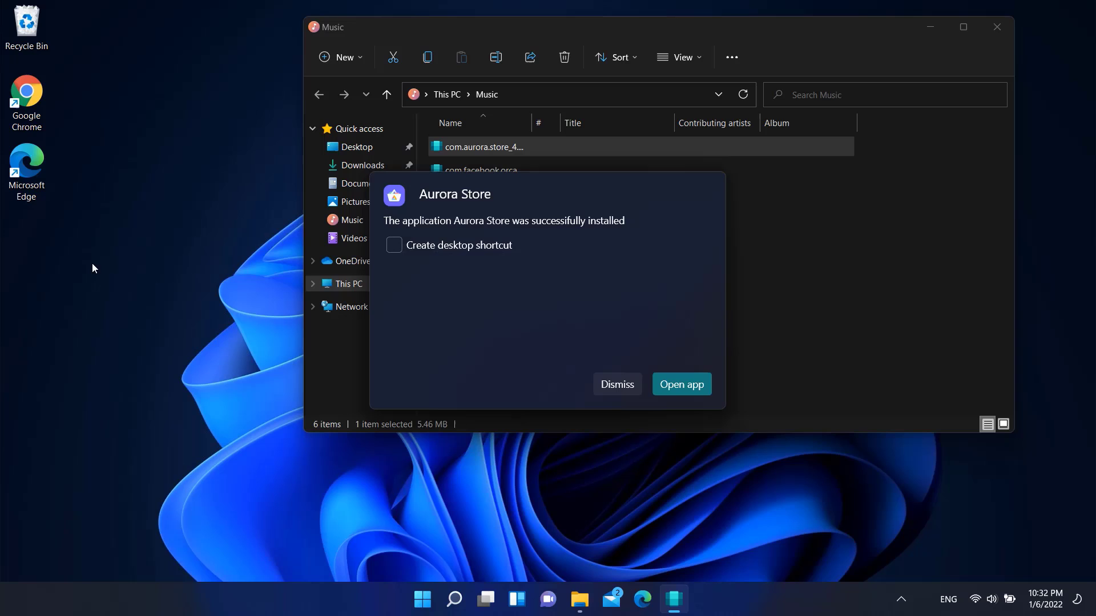
{"action": "left_click", "coordinate": [616, 386]}
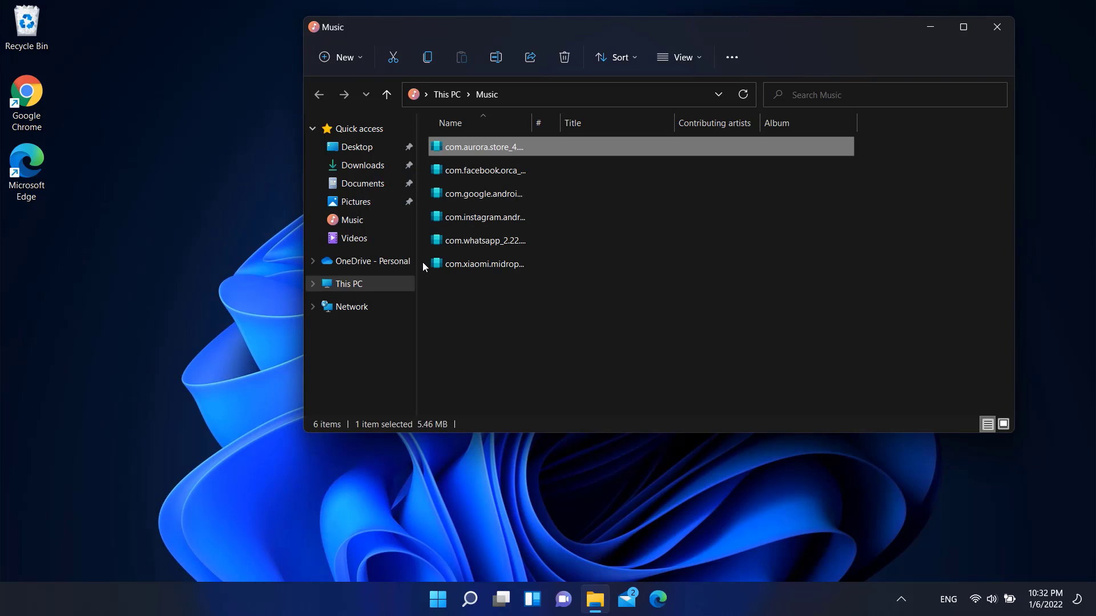
Try to install Instagram from its APK, dismiss the installer, and check the recently added apps.
{"action": "left_click", "coordinate": [480, 217]}
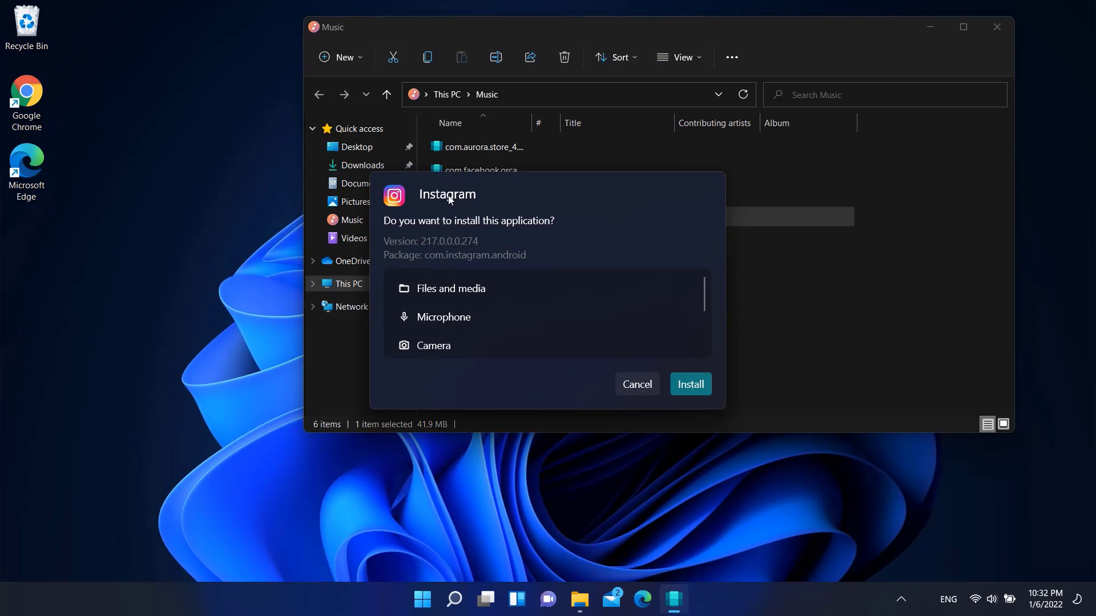
{"action": "left_click", "coordinate": [692, 386]}
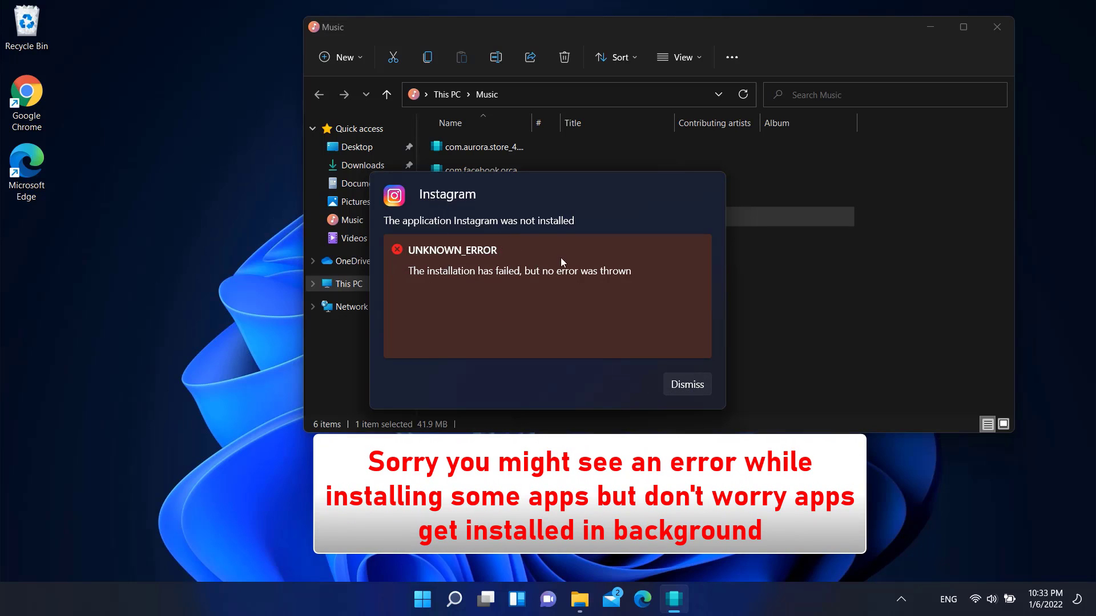
{"action": "left_click", "coordinate": [688, 385]}
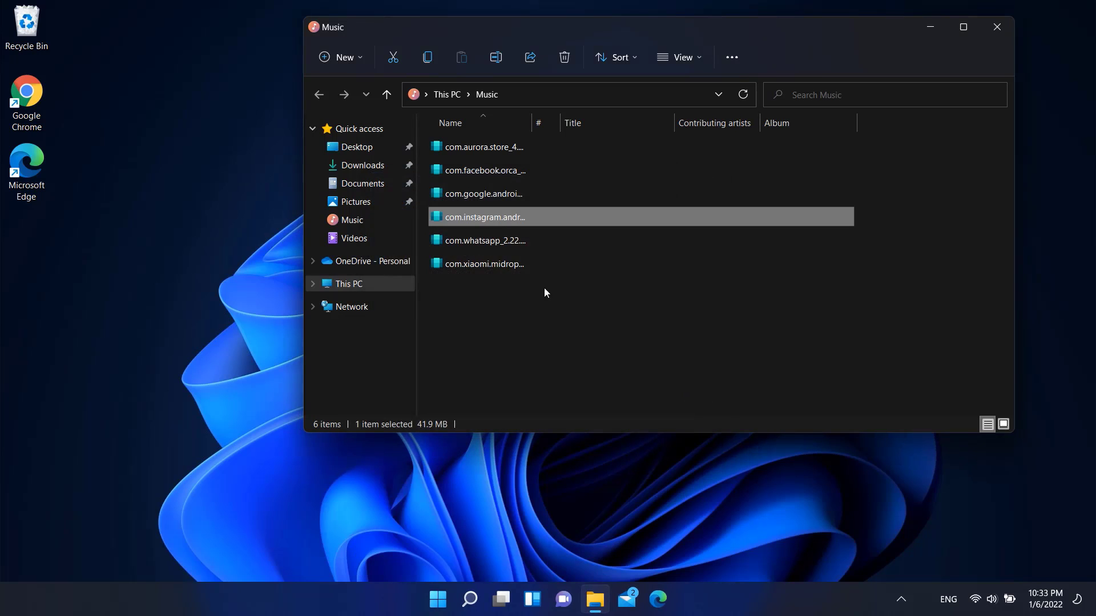
{"action": "left_click", "coordinate": [438, 599]}
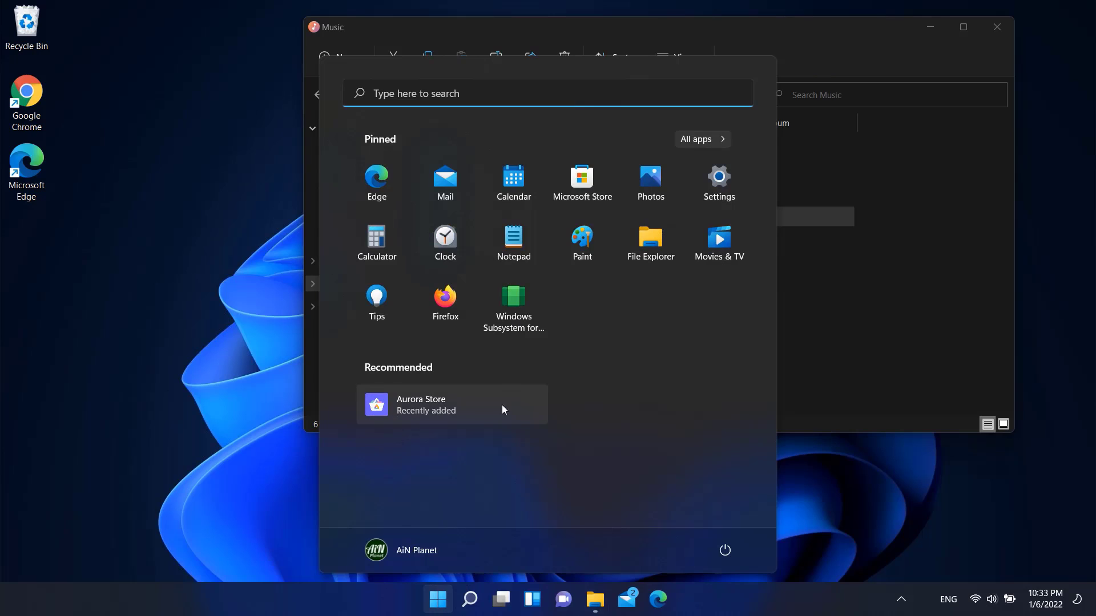
{"action": "left_click", "coordinate": [856, 323]}
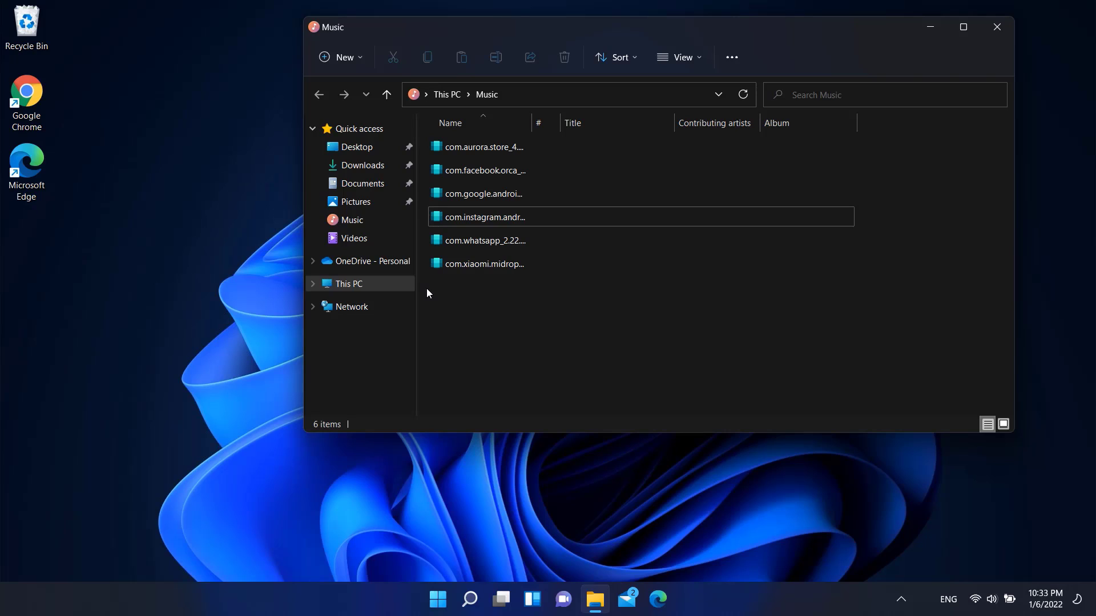
Install ShareMe from its com.xiaomi.midrop APK in the Music folder without creating a desktop shortcut, and dismiss the installer.
{"action": "double_click", "coordinate": [477, 262]}
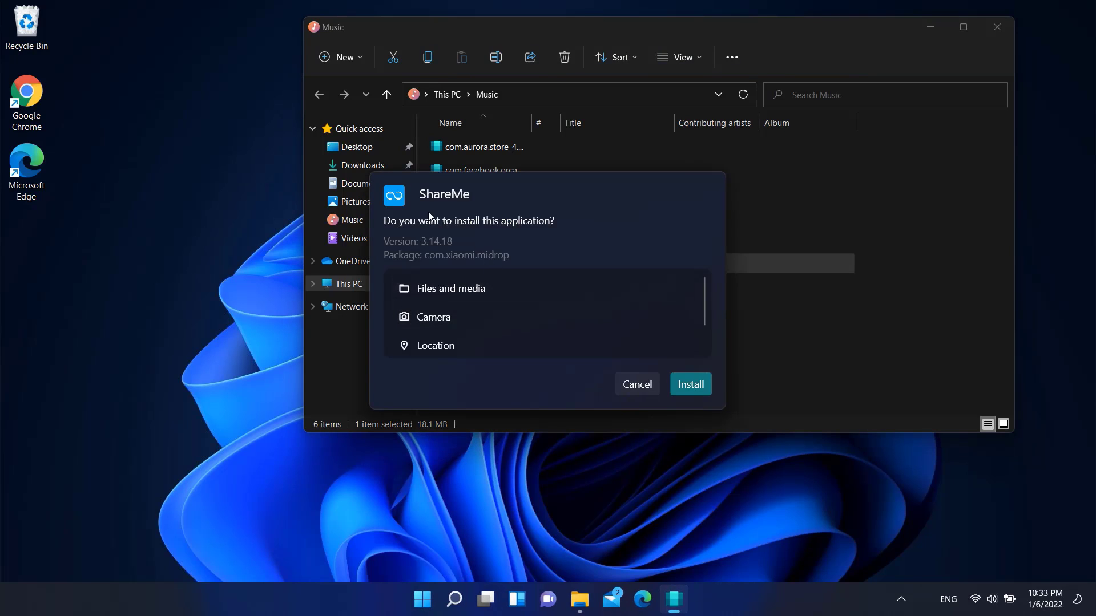
{"action": "left_click", "coordinate": [691, 385]}
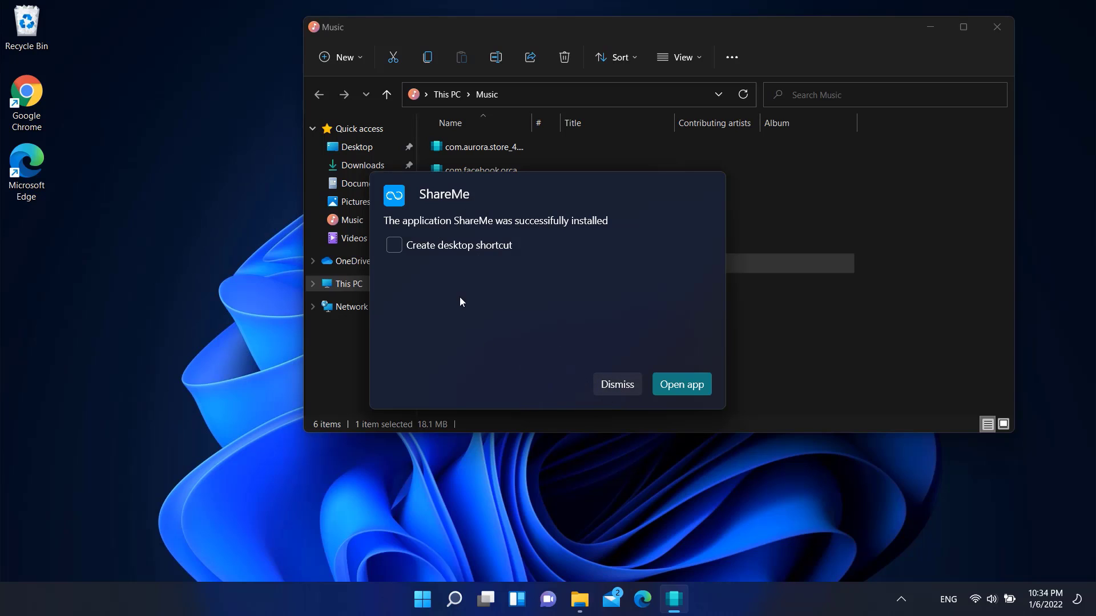
{"action": "left_click", "coordinate": [609, 384]}
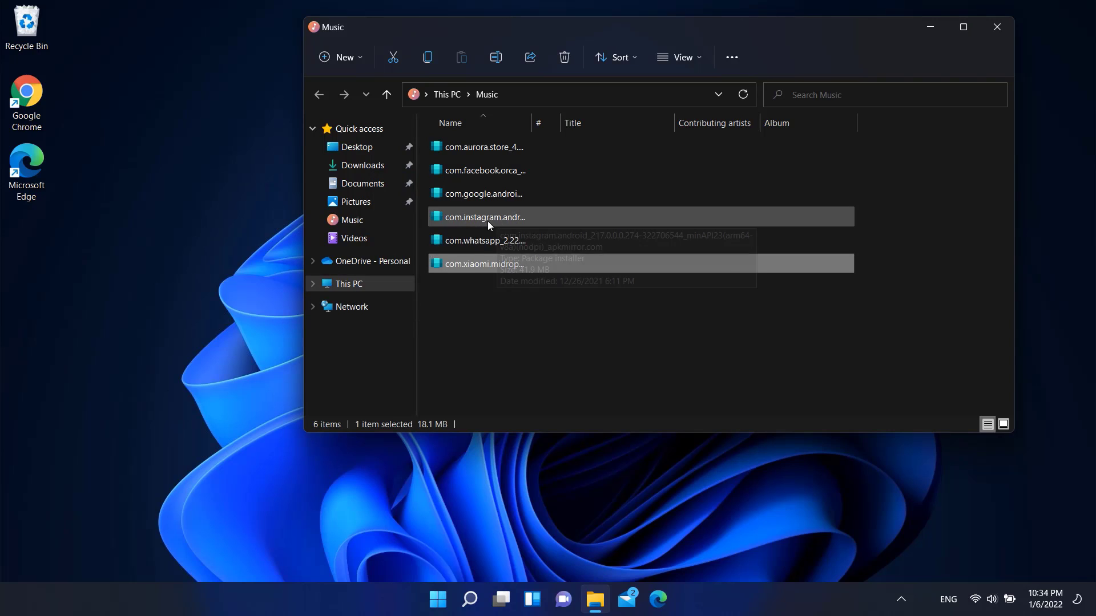
Launch Instagram from the recently added apps to check that it runs, and close both it and the Music folder window.
{"action": "left_click", "coordinate": [438, 602]}
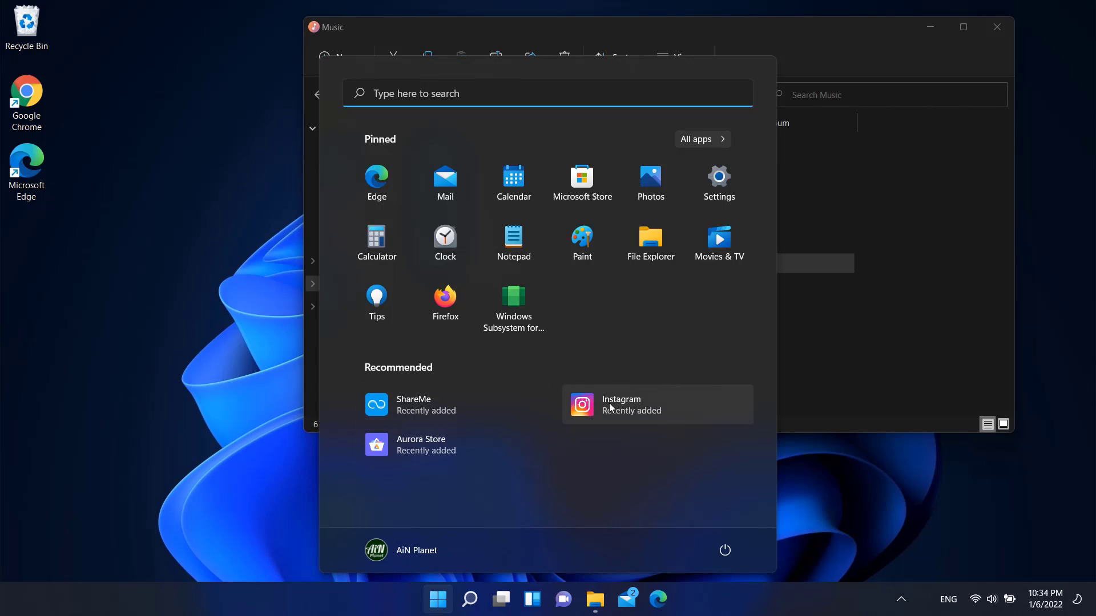
{"action": "left_click", "coordinate": [610, 407]}
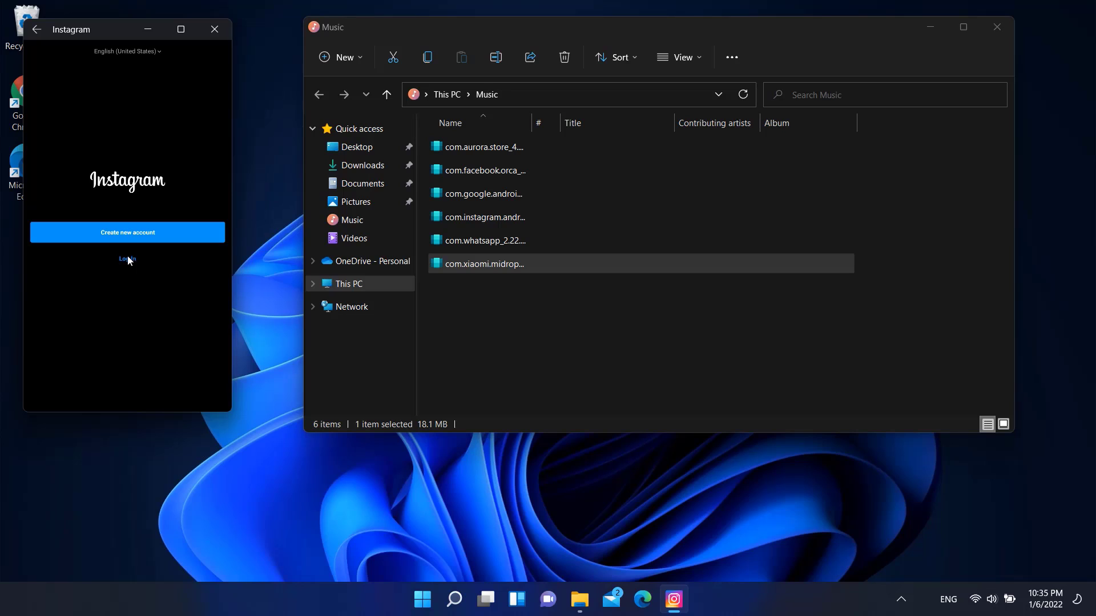
{"action": "left_click", "coordinate": [211, 33]}
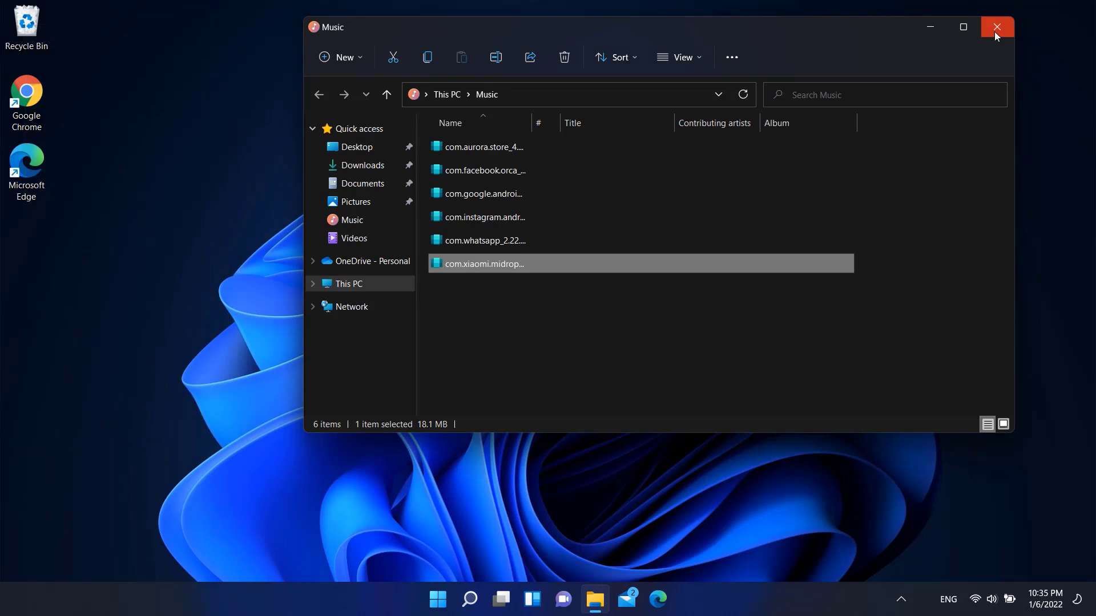
{"action": "left_click", "coordinate": [996, 27]}
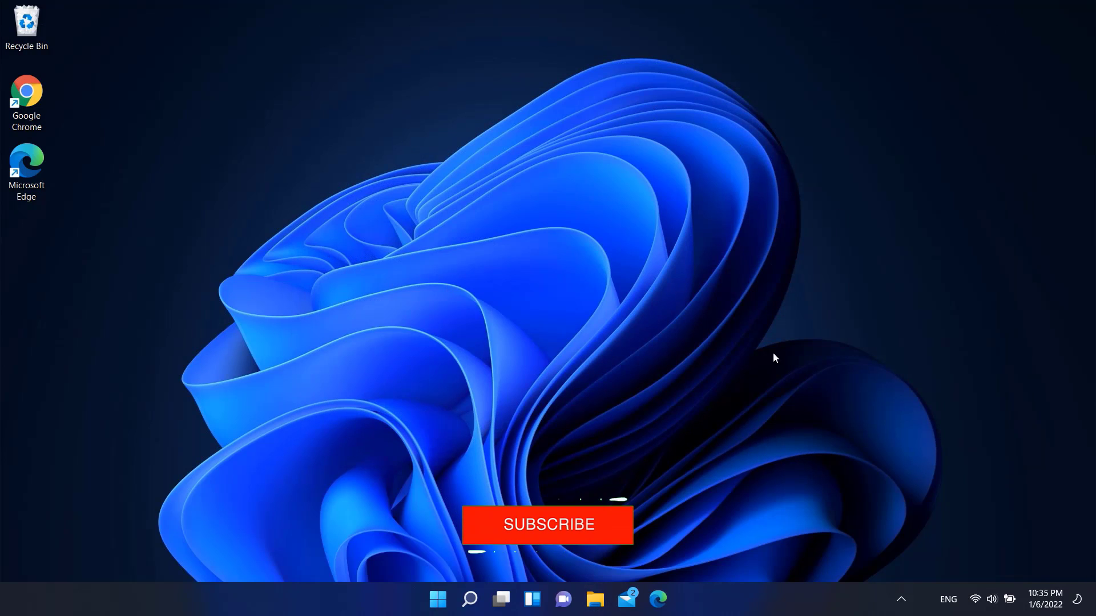